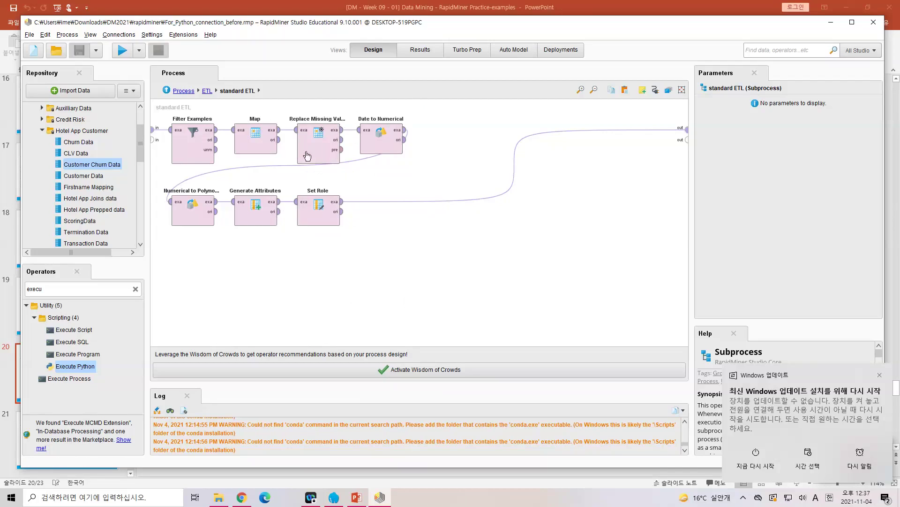
Go back to the ETL subprocess and review the attribute subset chosen in the Select Attributes operator
left_click(205, 97)
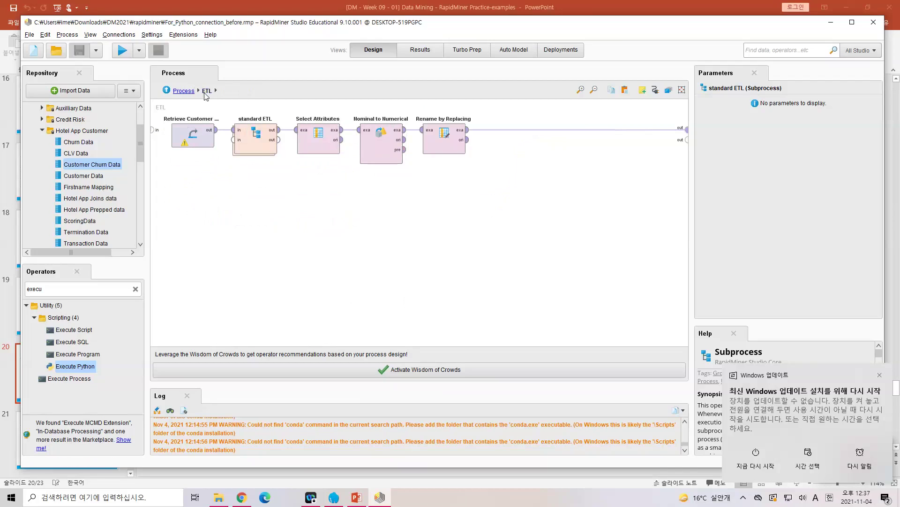
left_click(324, 149)
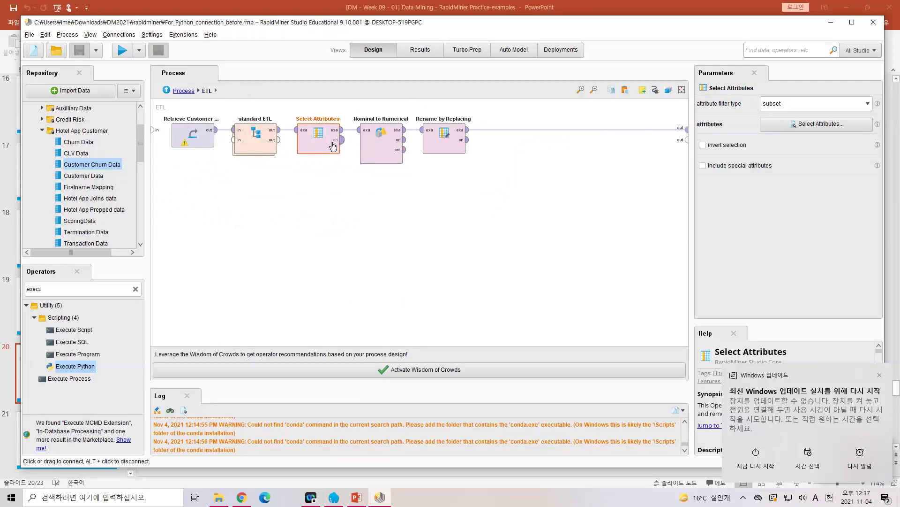
left_click(802, 127)
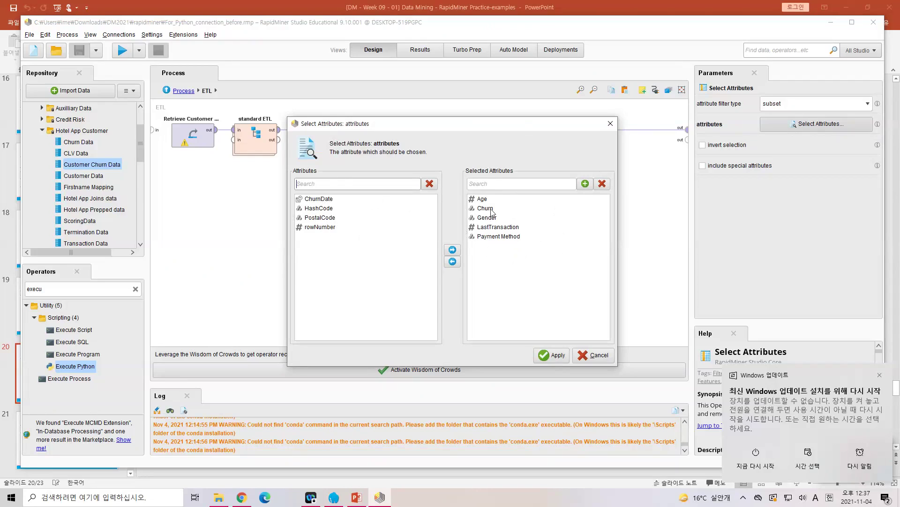
left_click(582, 359)
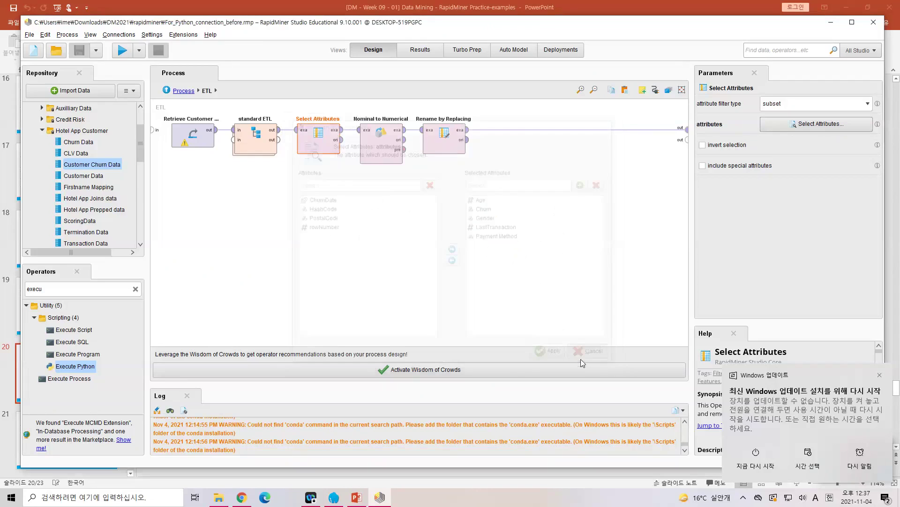
Review the comparison groups defined in the Nominal to Numerical operator, leaving the list as it is
left_click(382, 146)
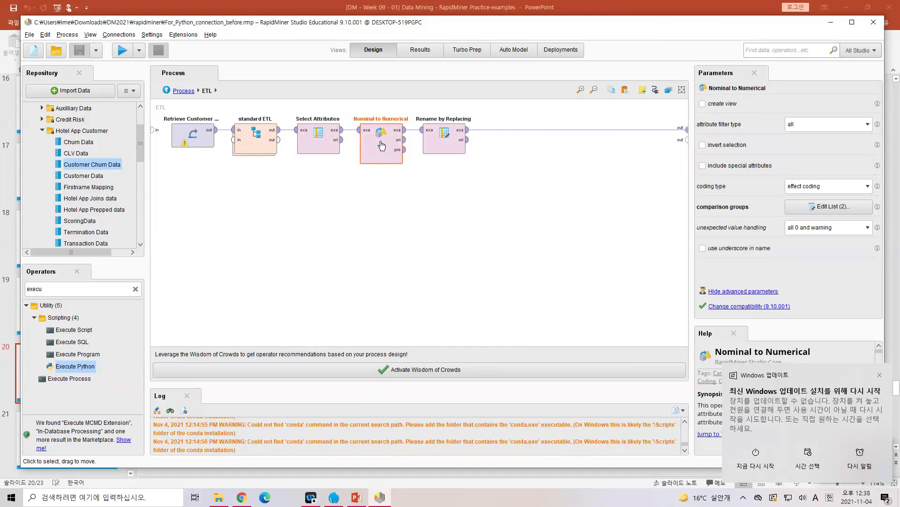
left_click(847, 211)
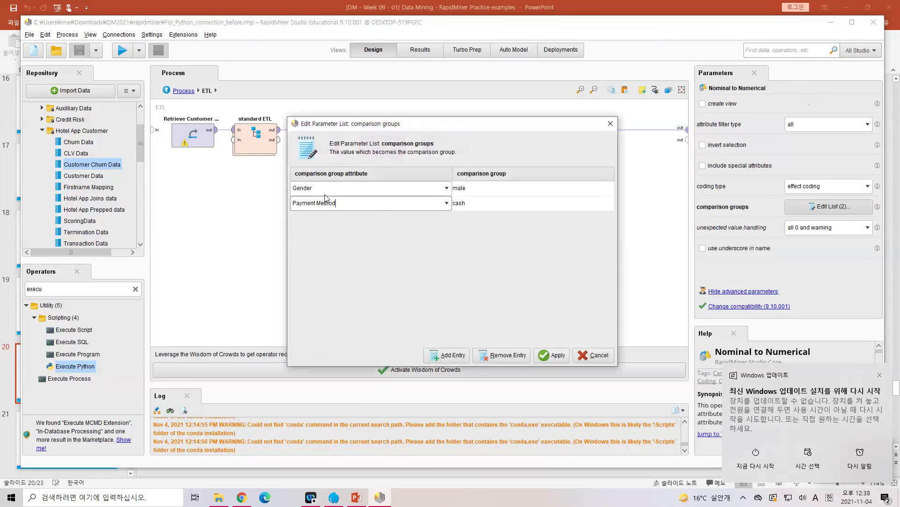
left_click_drag(391, 130, 415, 172)
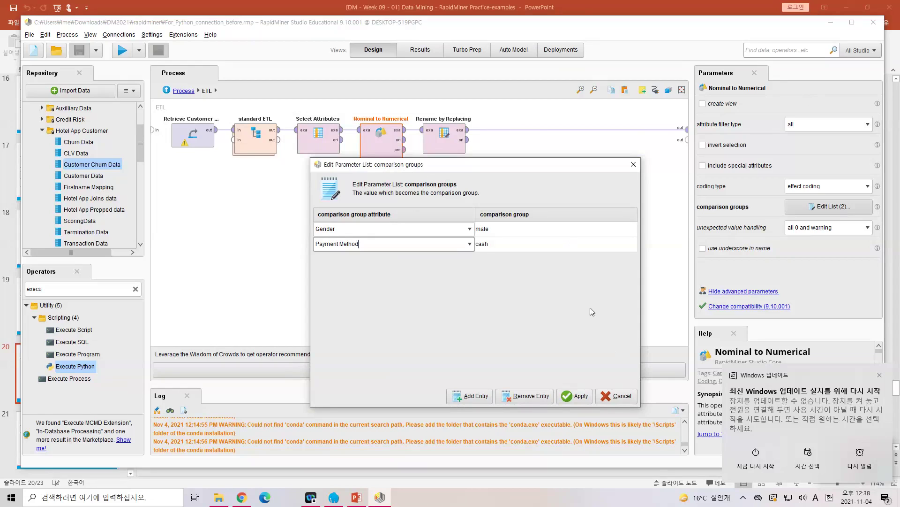
left_click(616, 396)
Review the regular expression used for replacement in the Rename by Replacing operator
left_click(440, 148)
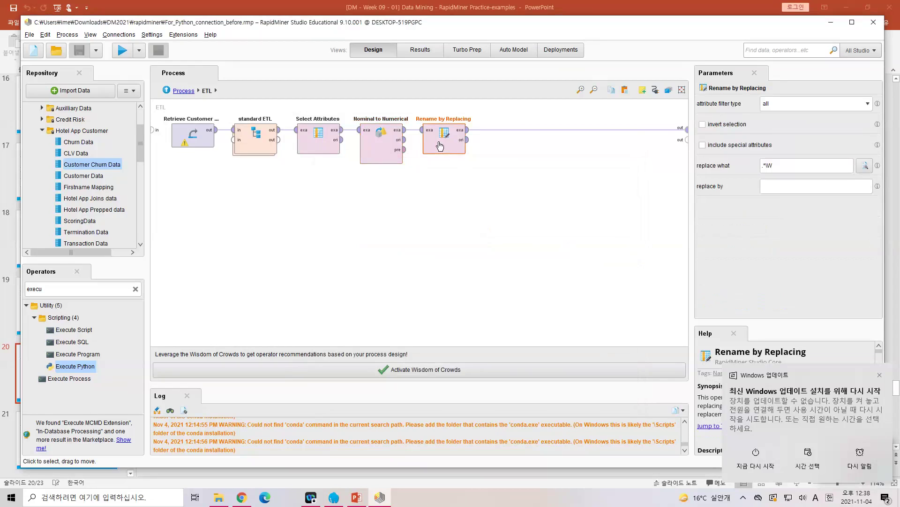
left_click(864, 166)
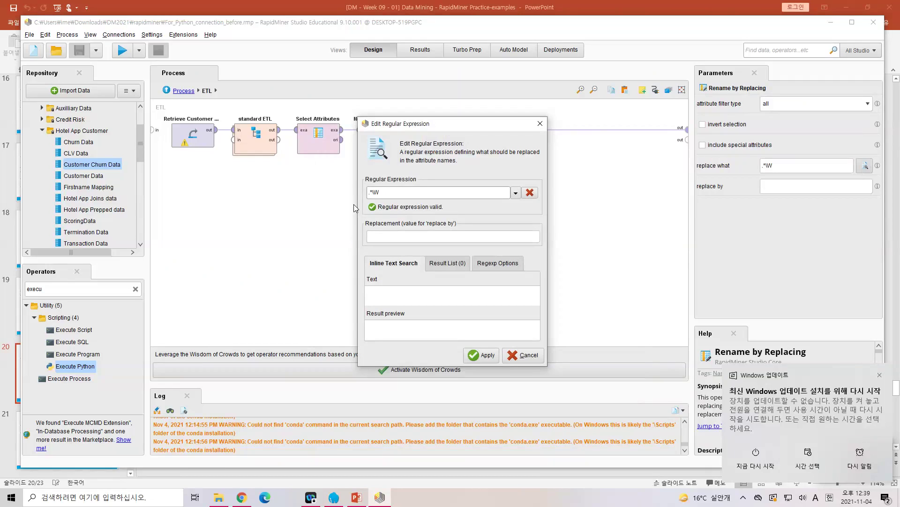
left_click_drag(446, 124, 461, 133)
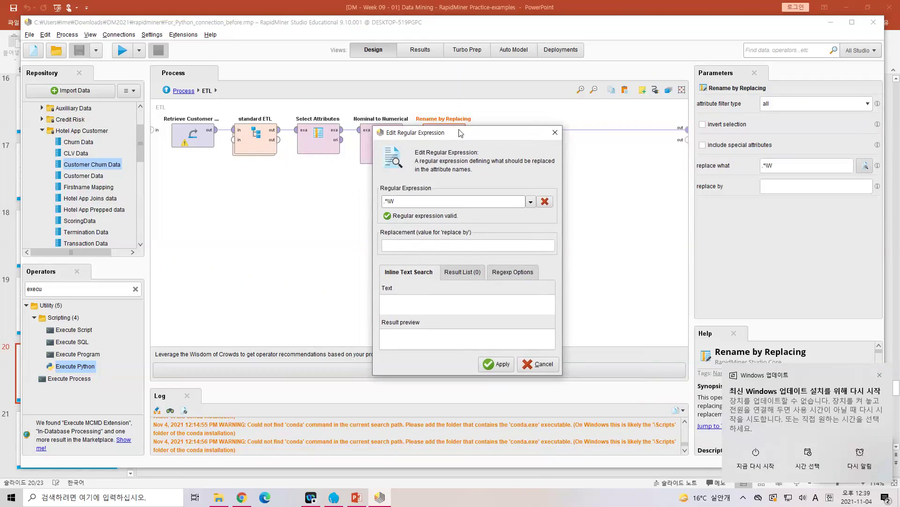
left_click(554, 134)
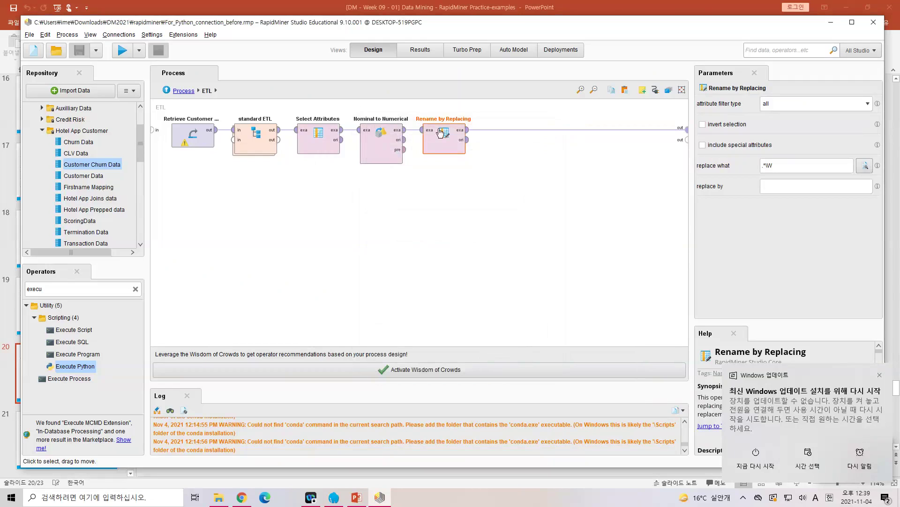
Return to the top-level process and move the numbered instruction note slightly upward
left_click(183, 91)
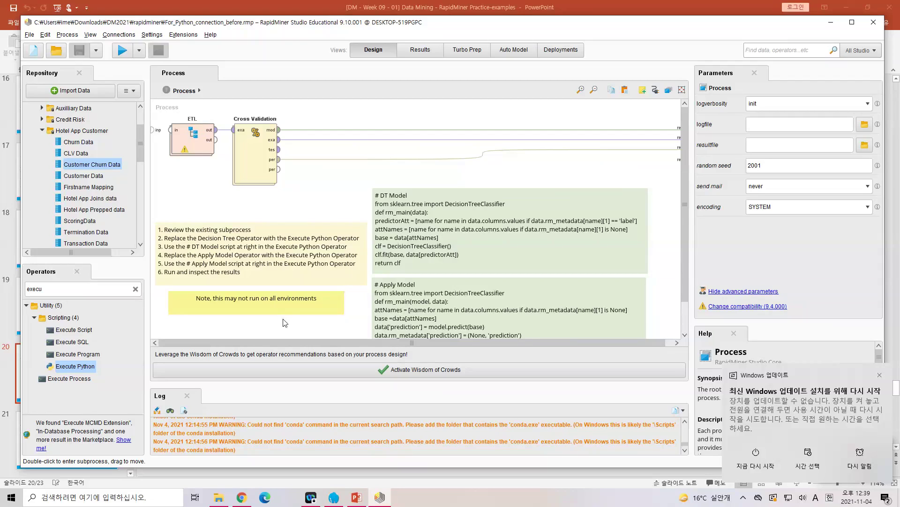
mouse_move(181, 276)
left_mouse_down()
mouse_move(182, 254)
mouse_move(182, 269)
left_mouse_up()
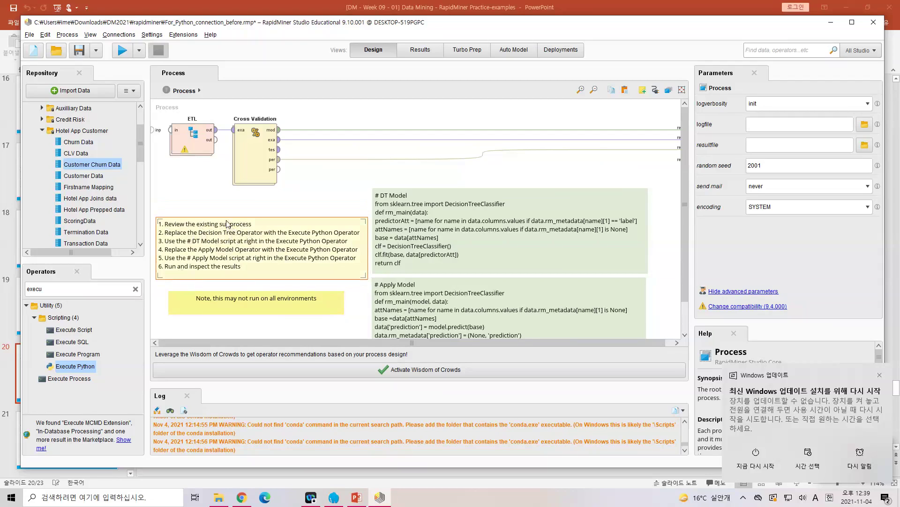
Open the Cross Validation subprocess and review the Decision Tree's parameters, including its criterion and maximal depth
double_click(251, 162)
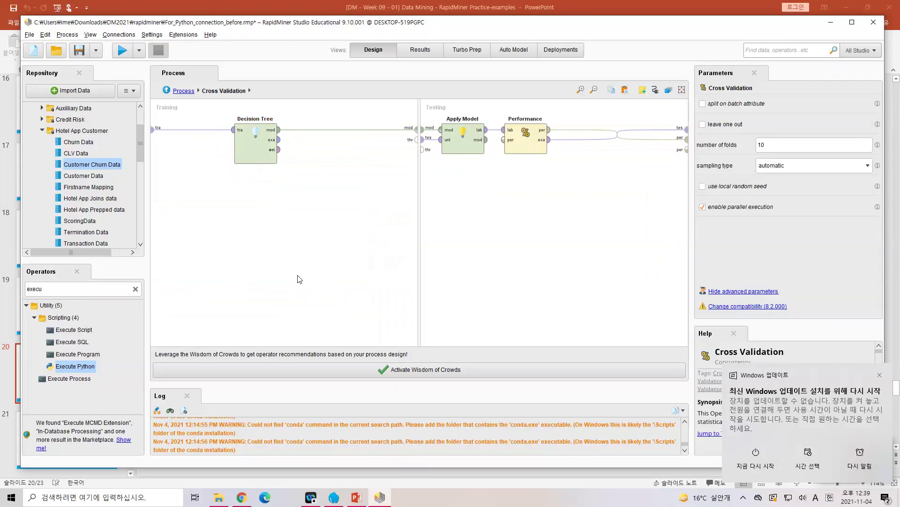
left_click(242, 161)
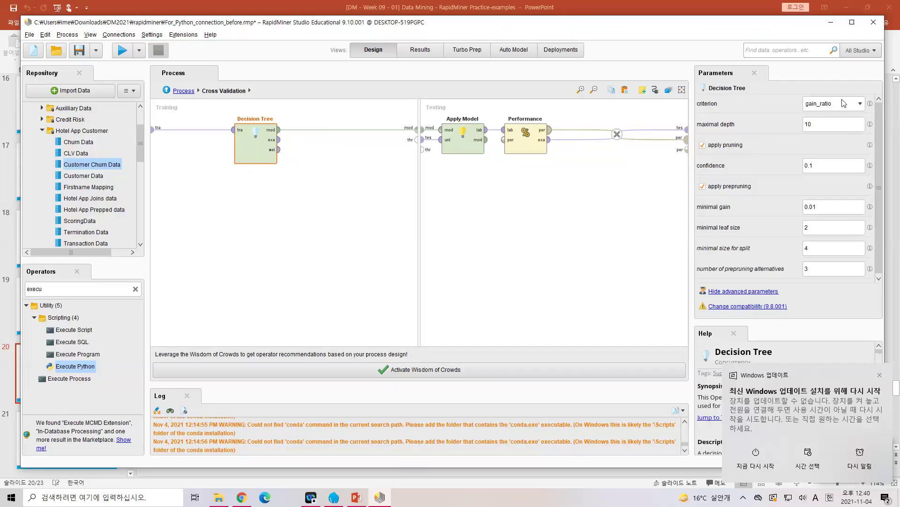
left_click(860, 104)
left_click(861, 104)
left_click(848, 127)
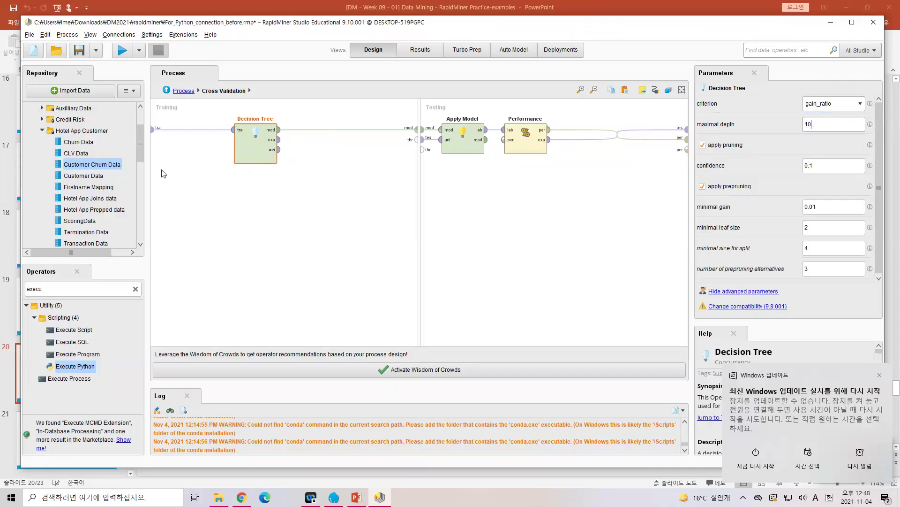
left_click(254, 145)
Circle the Training and Testing area labels with temporary annotations and review the Apply Model operator's application parameters
left_click(471, 148)
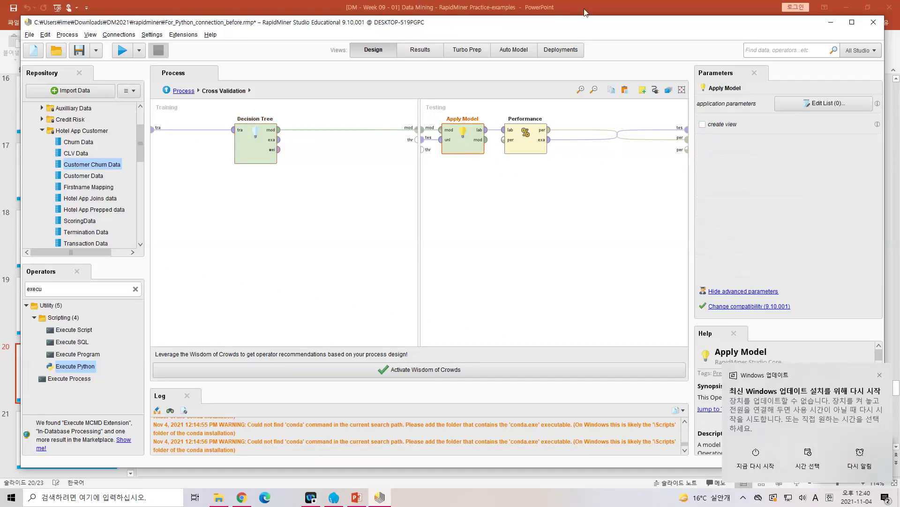
mouse_move(220, 99)
left_mouse_down()
mouse_move(154, 115)
mouse_move(206, 100)
left_mouse_up()
mouse_move(469, 91)
left_mouse_down()
mouse_move(429, 95)
mouse_move(467, 115)
mouse_move(475, 90)
left_mouse_up()
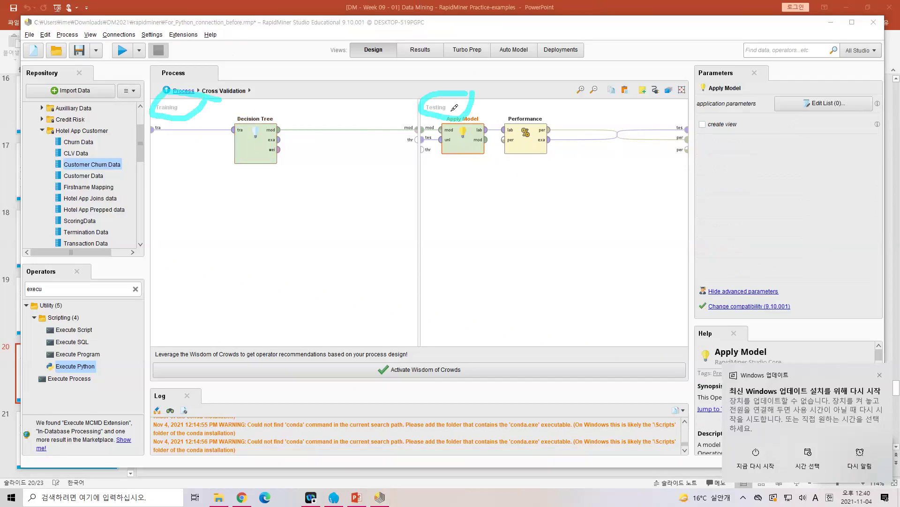
left_click(39, 78)
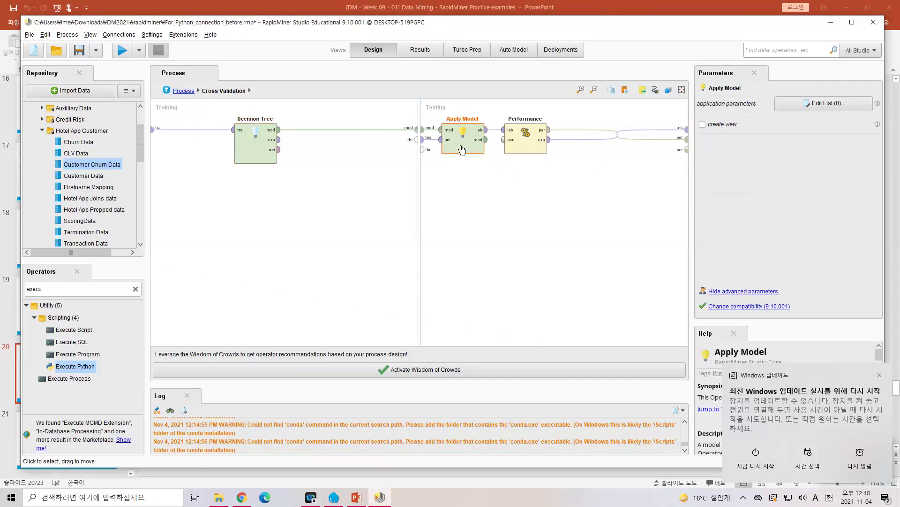
left_click(796, 104)
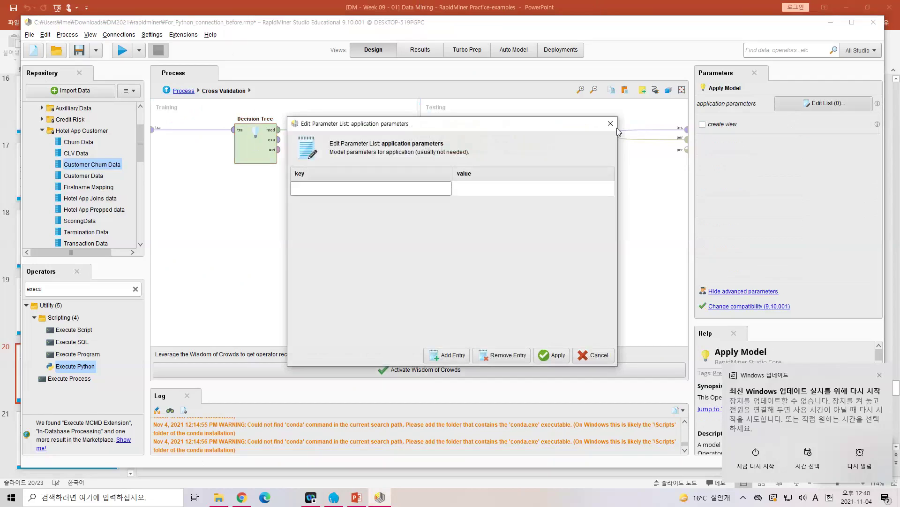
left_click(610, 125)
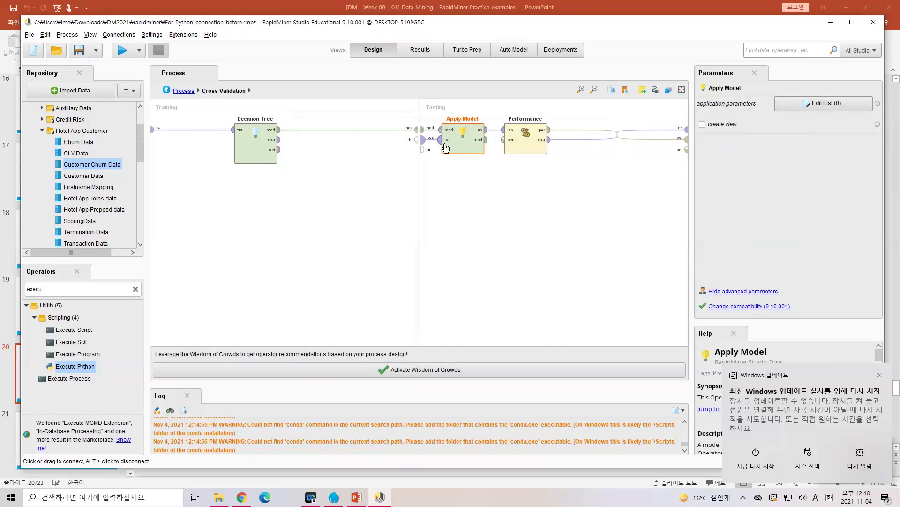
Enable classification error alongside accuracy in the Performance operator of the Cross Validation subprocess
left_click(524, 150)
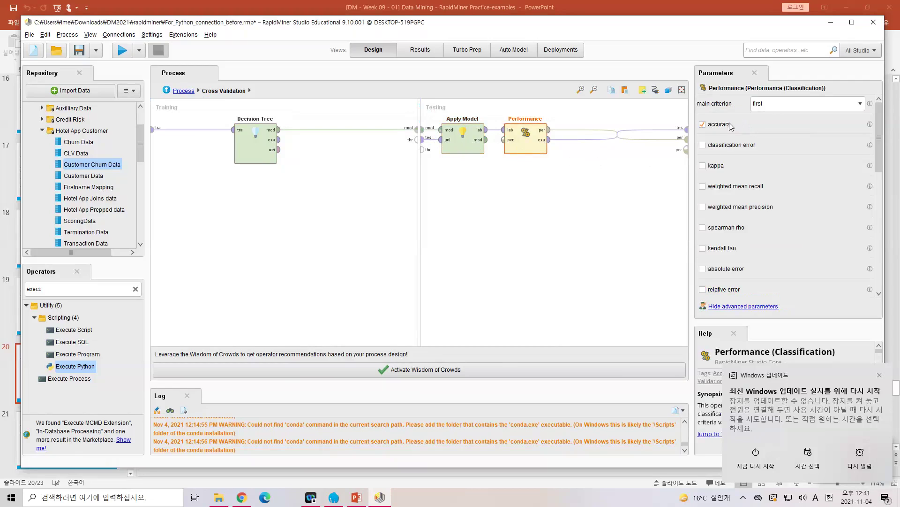
scroll(737, 204, "down", 1)
scroll(737, 204, "down", 10)
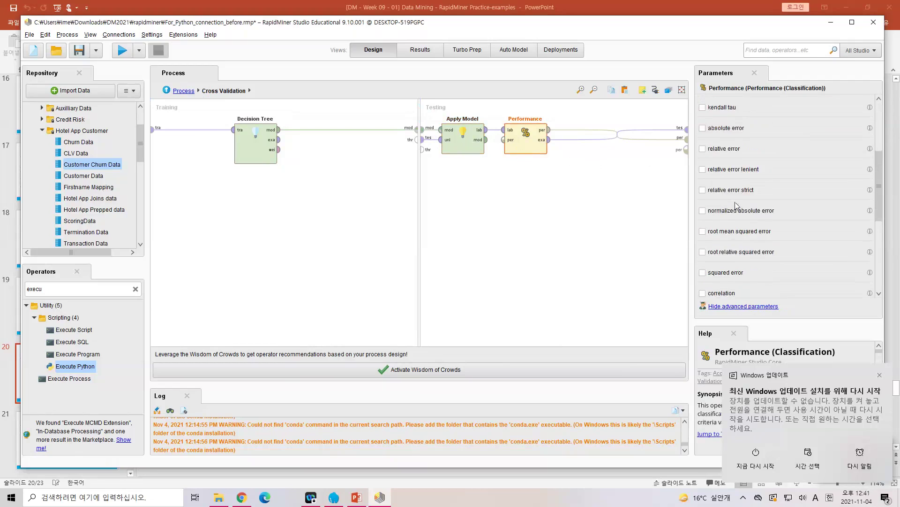
scroll(737, 205, "up", 9)
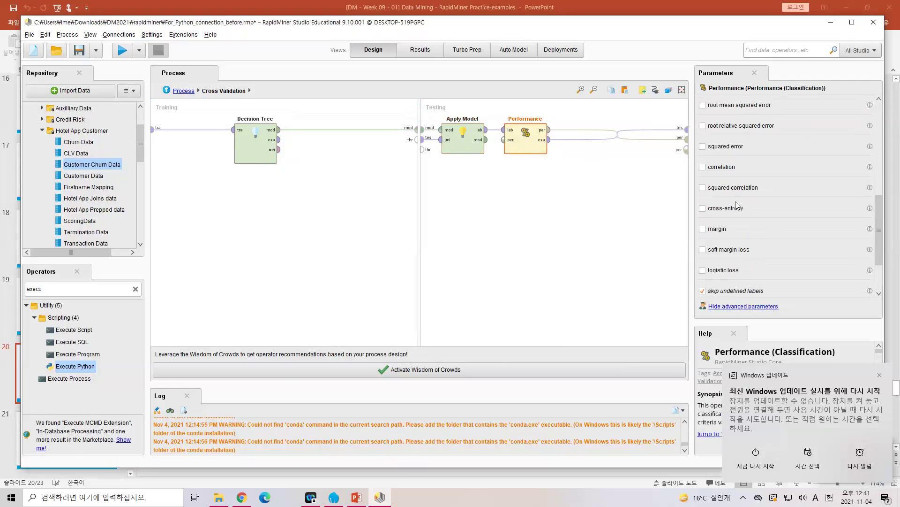
scroll(737, 205, "up", 2)
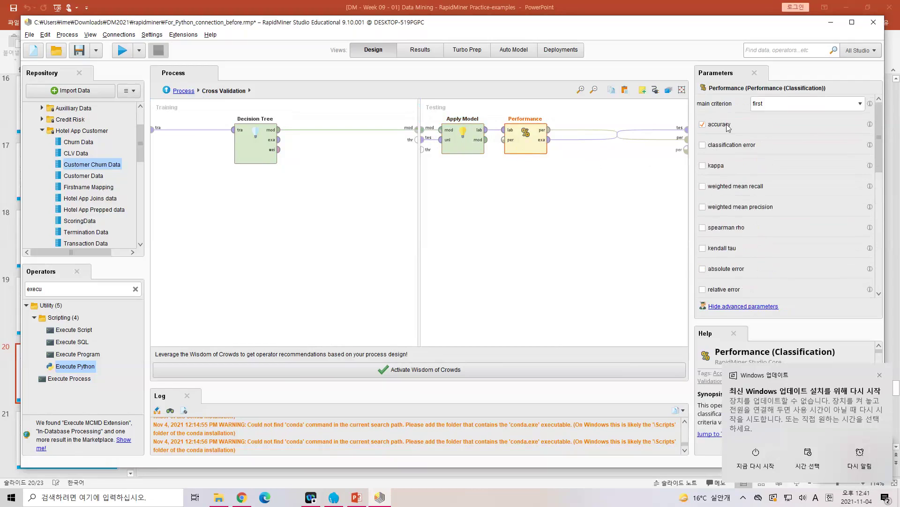
left_click(703, 145)
left_click(703, 146)
left_click(720, 147)
Return to the top-level process and run it
left_click(188, 92)
left_click(122, 51)
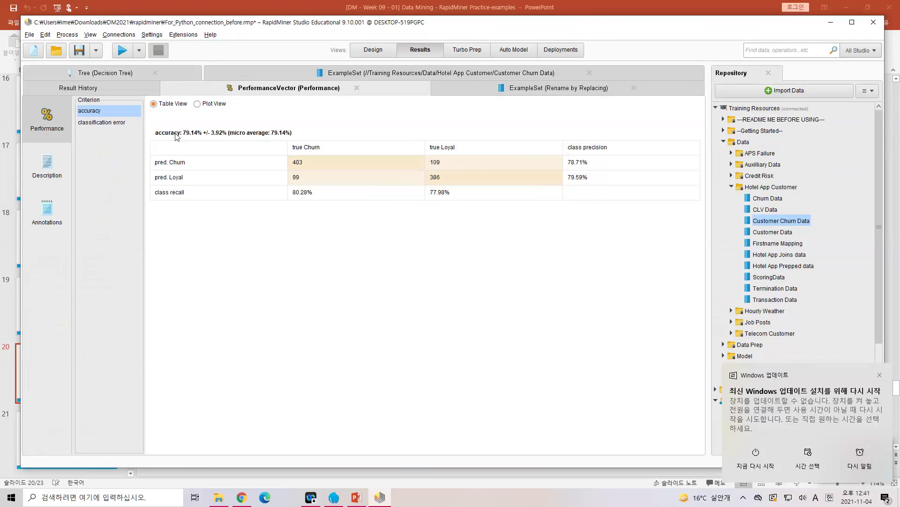
Examine the accuracy results of the performance vector as table and plot, and the classification error table
left_click_drag(182, 134, 200, 133)
left_click_drag(202, 135, 226, 135)
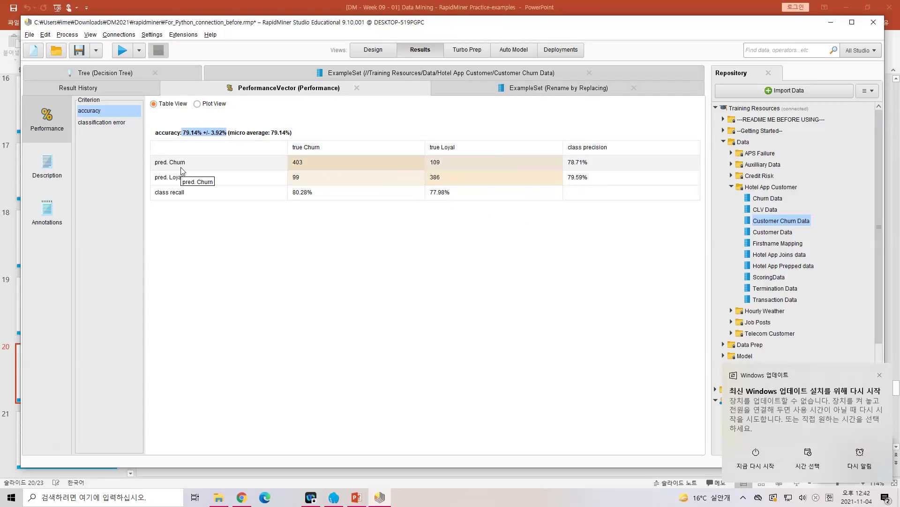
left_click(196, 104)
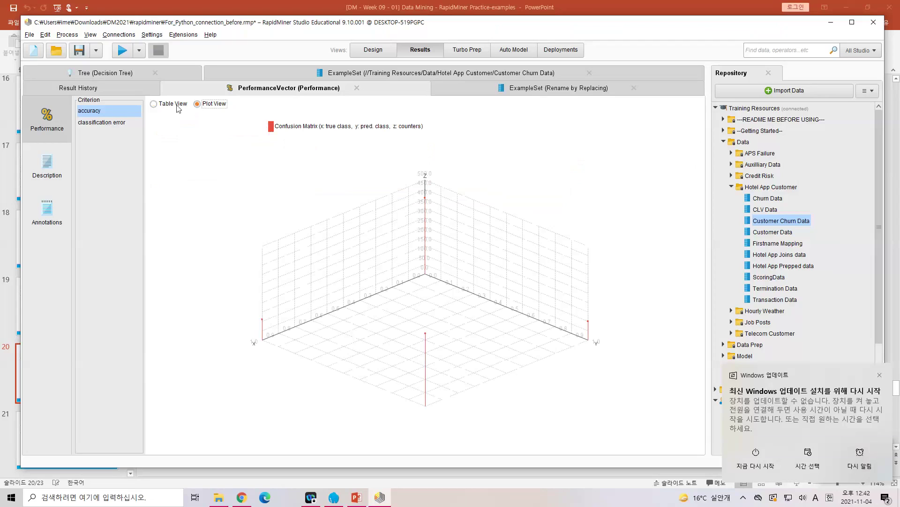
left_click(154, 105)
left_click(125, 123)
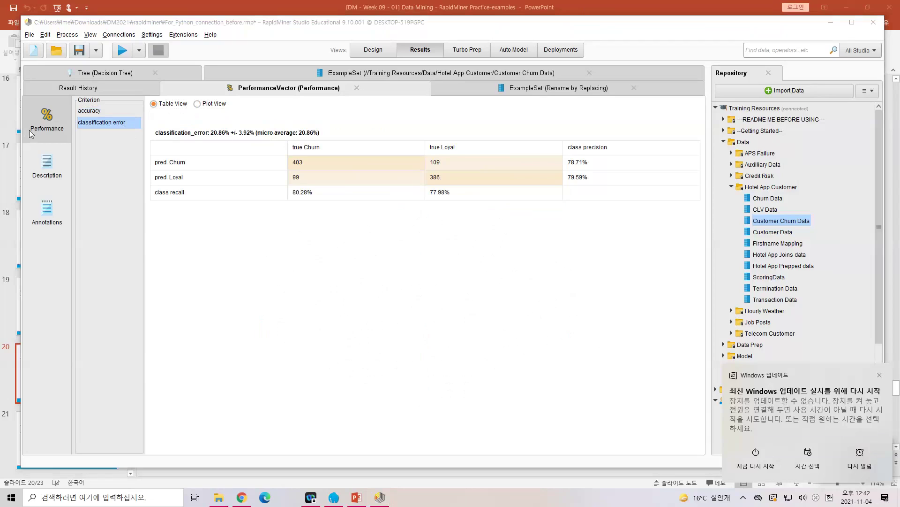
Annotate the classification error results with "error = 100% - accuracy", clear the text, and draw arrows to class precision and class recall
left_click(219, 264)
type("error = 100% - accuracy")
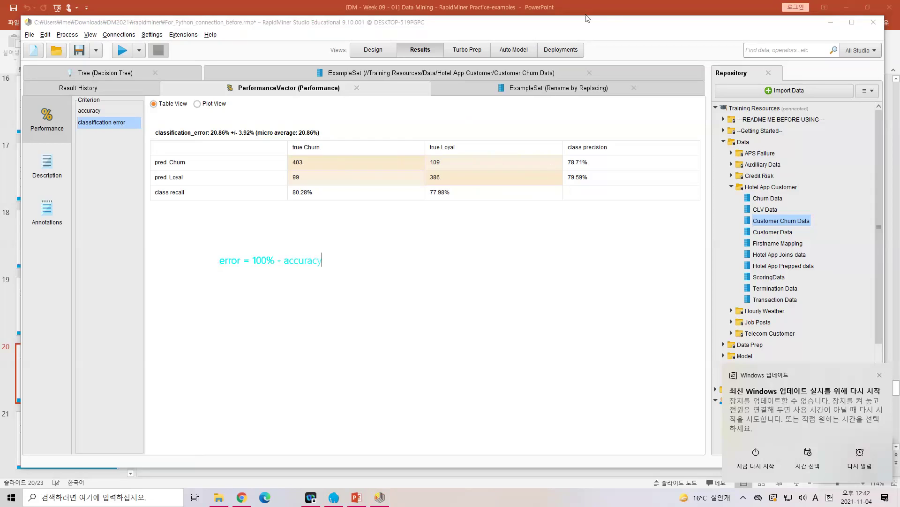
left_click(605, 16)
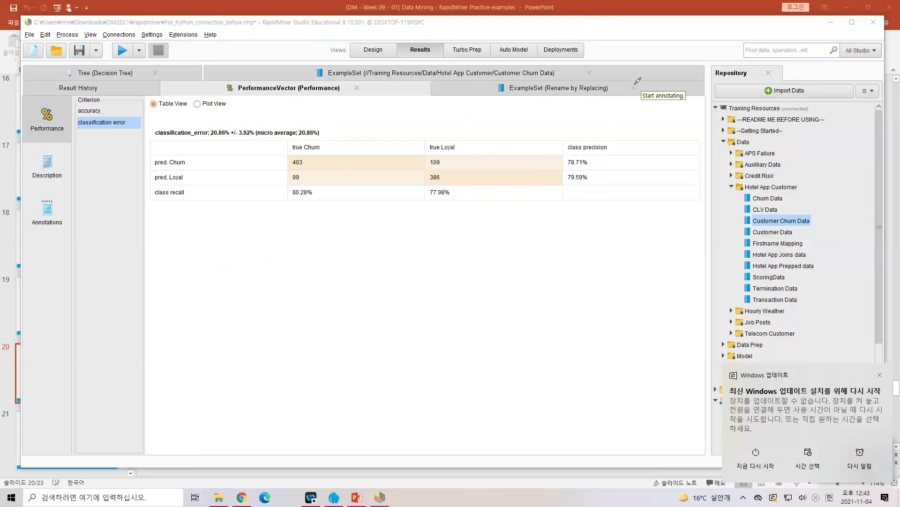
left_click_drag(634, 84, 597, 118)
mouse_move(196, 246)
left_mouse_down()
mouse_move(196, 199)
mouse_move(212, 210)
left_mouse_up()
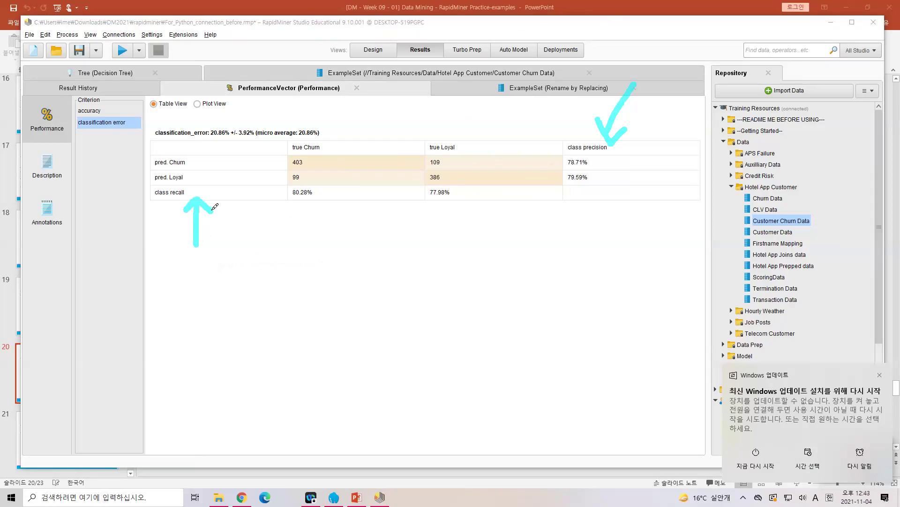
Show the accuracy results again and return to the process design to review the DT Model and Apply Model script notes
left_click(114, 110)
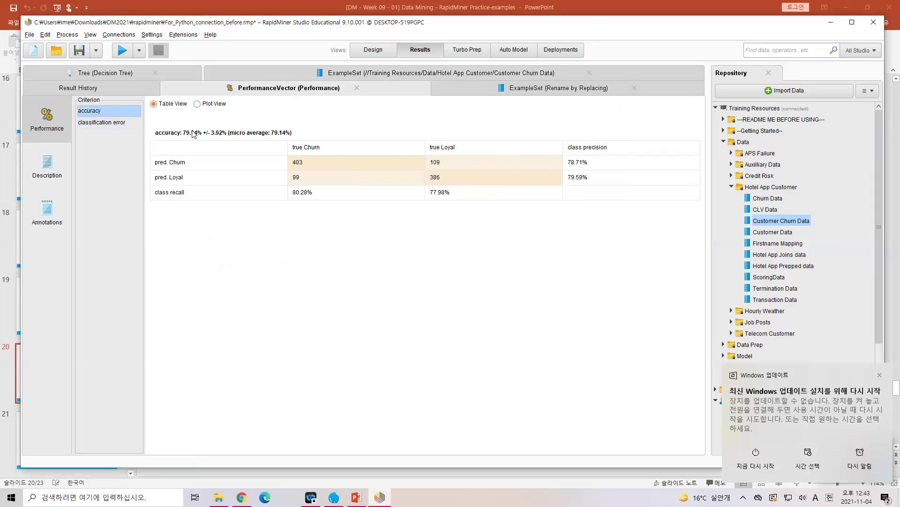
left_click(378, 52)
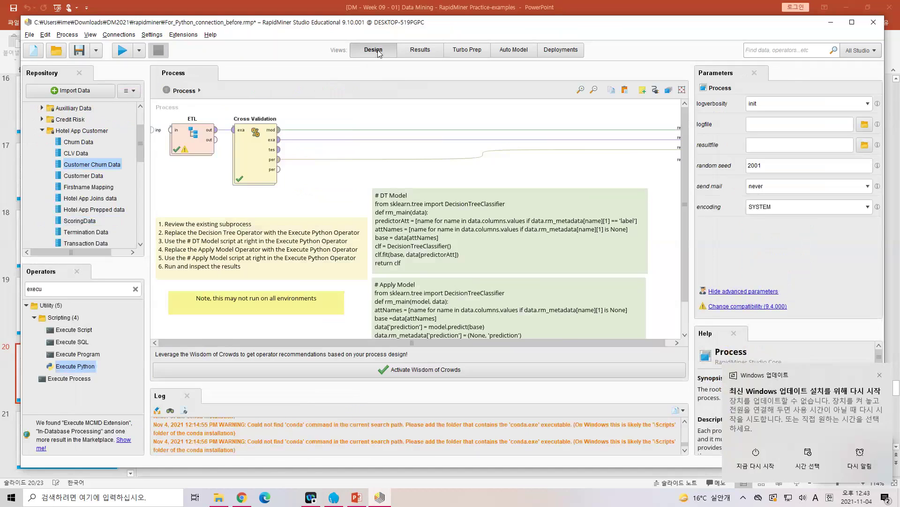
scroll(409, 246, "down", 2)
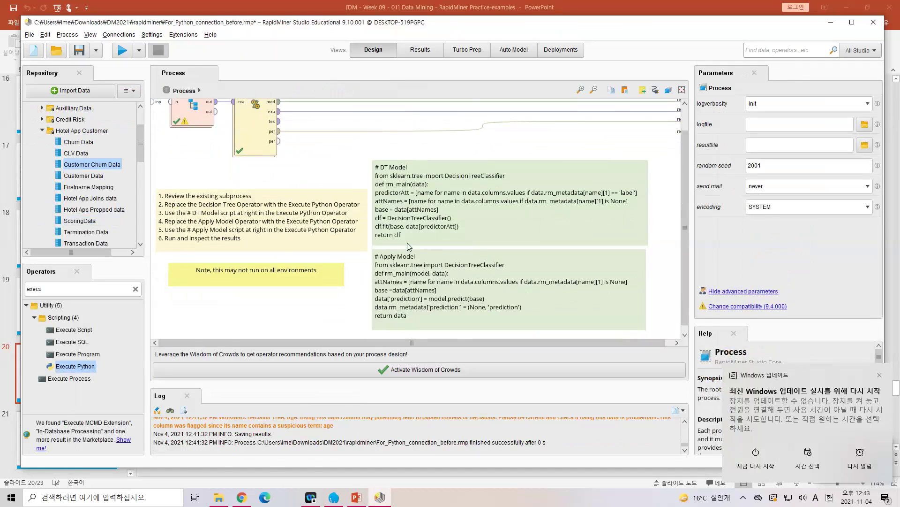
Move the DT Model script note slightly up and to the right on the process canvas
scroll(409, 246, "up", 2)
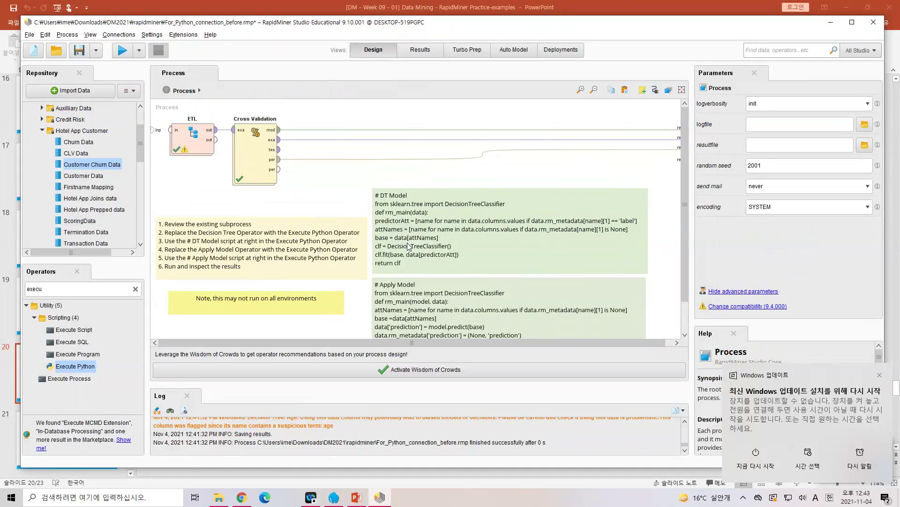
mouse_move(378, 197)
left_mouse_down()
mouse_move(394, 196)
mouse_move(374, 177)
left_mouse_up()
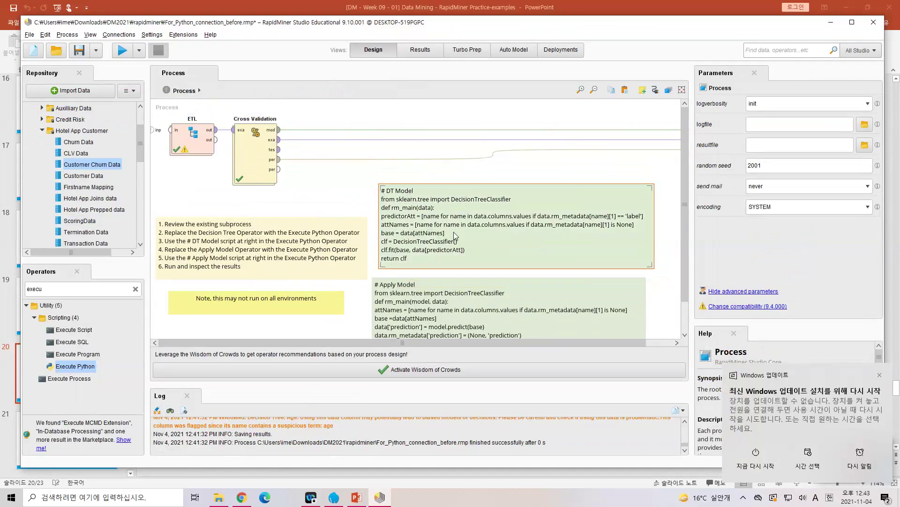
Collapse the Hotel App Customer and Data folders in the repository and clear the operator search
left_click(41, 131)
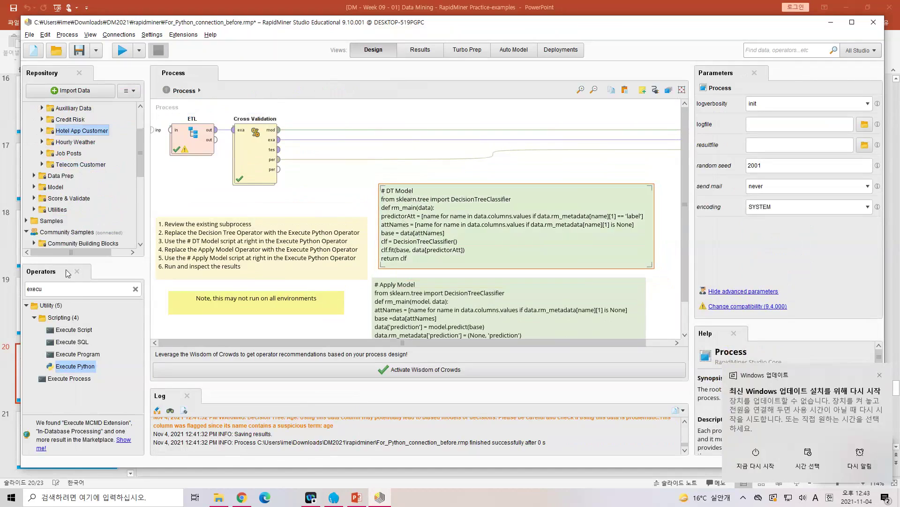
left_click(88, 287)
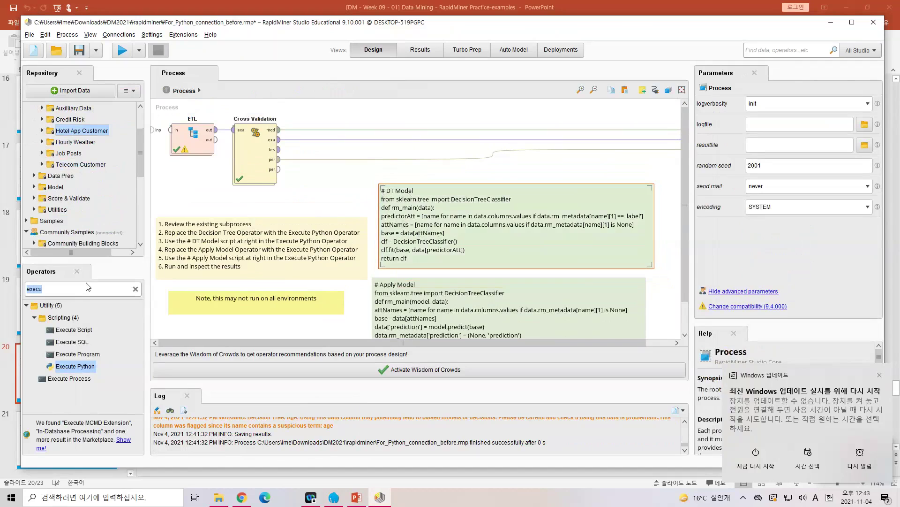
key("BackSpace")
scroll(94, 200, "up", 2)
scroll(94, 201, "up", 1)
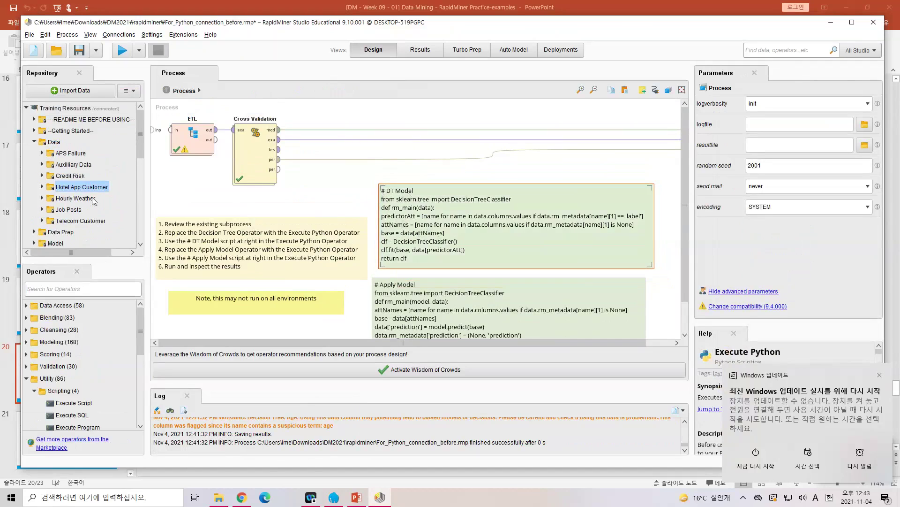
left_click(34, 142)
scroll(42, 188, "down", 5)
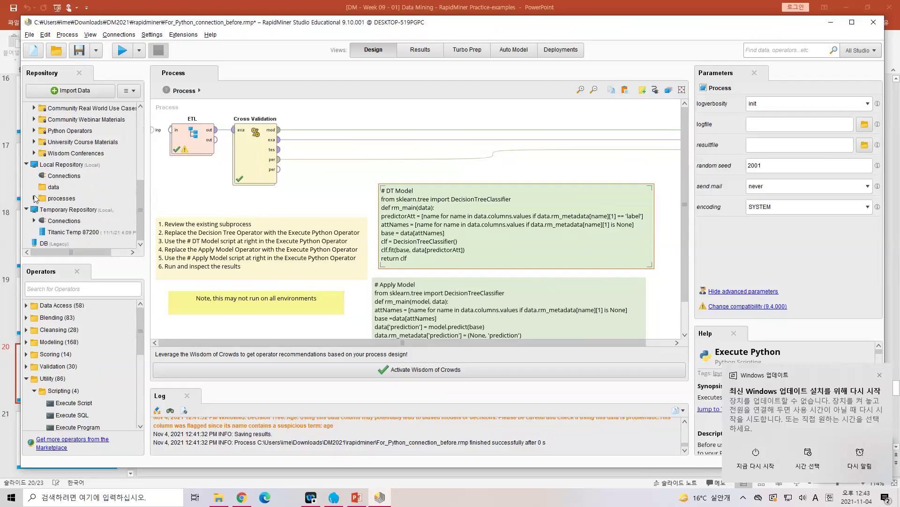
Toggle the Local Repository's processes folder, collapse Community Samples, and expand Samples in the repository
left_click(35, 198)
scroll(35, 188, "up", 4)
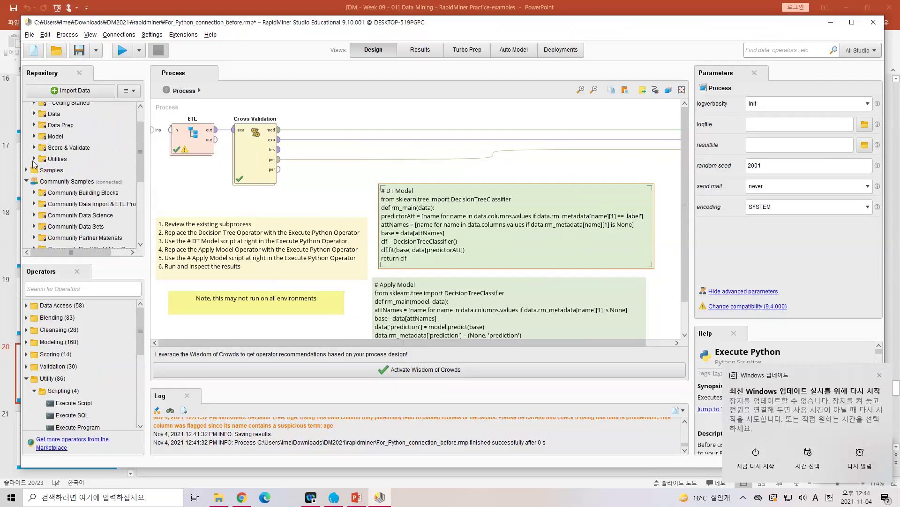
scroll(35, 166, "up", 1)
scroll(36, 215, "down", 1)
left_click(27, 181)
left_click(27, 170)
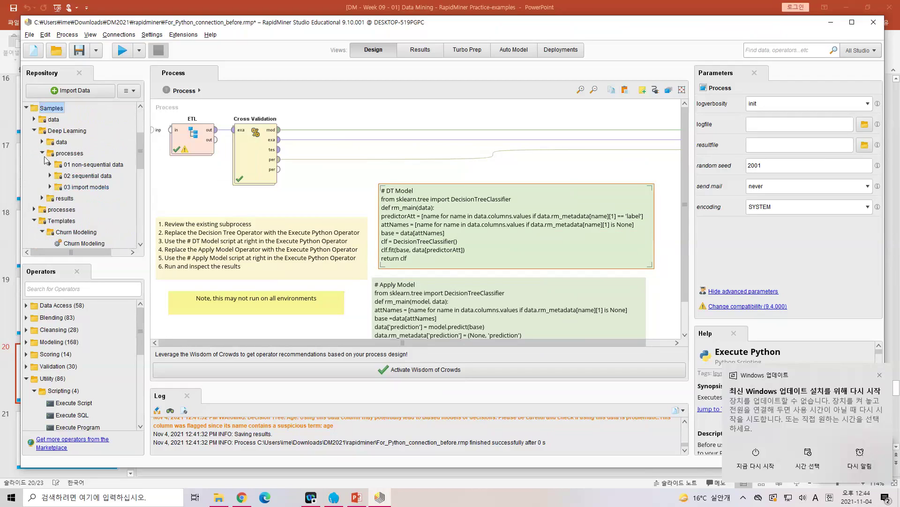
Look through the 01_Learner sample processes, collapsing the Deep Learning, 01_Learner and Templates folders
left_click(42, 153)
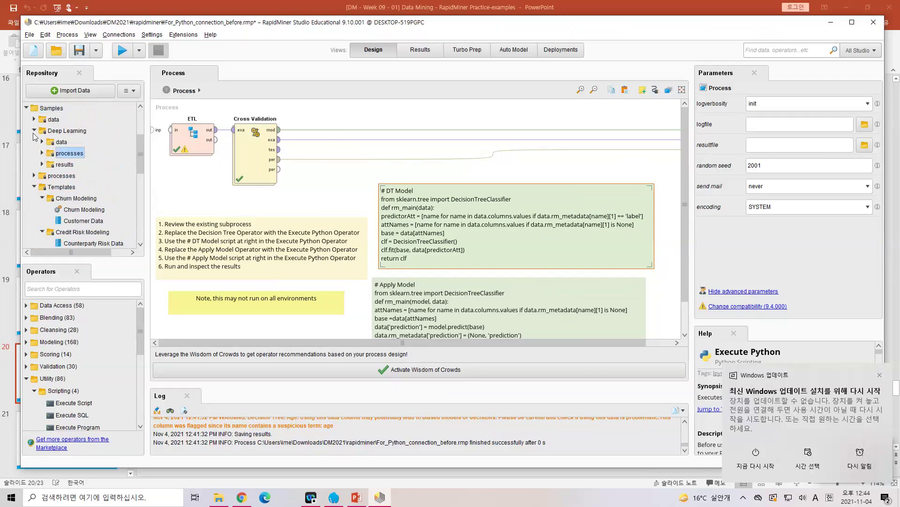
left_click(35, 130)
left_click(34, 142)
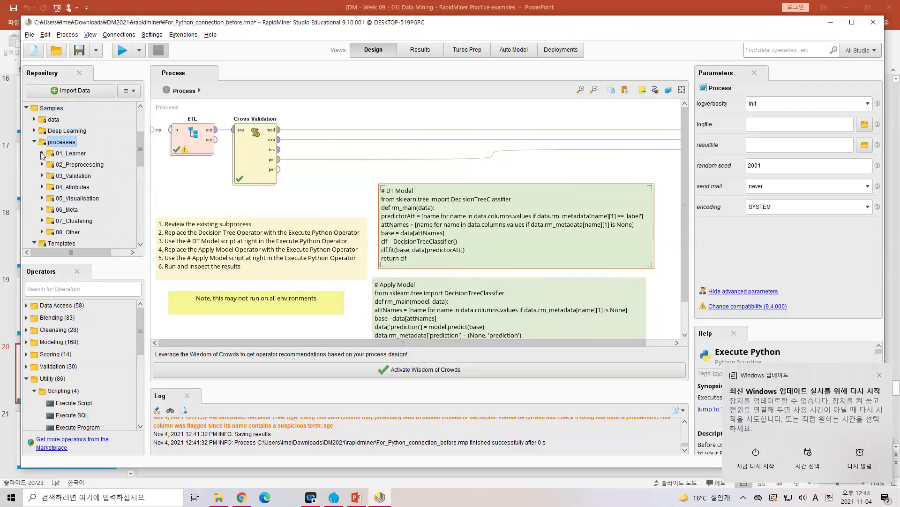
left_click(43, 153)
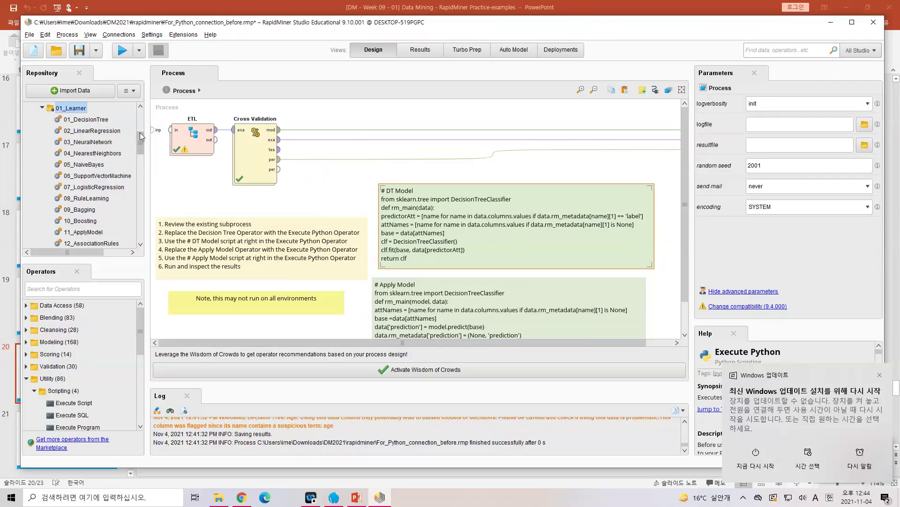
left_click(42, 108)
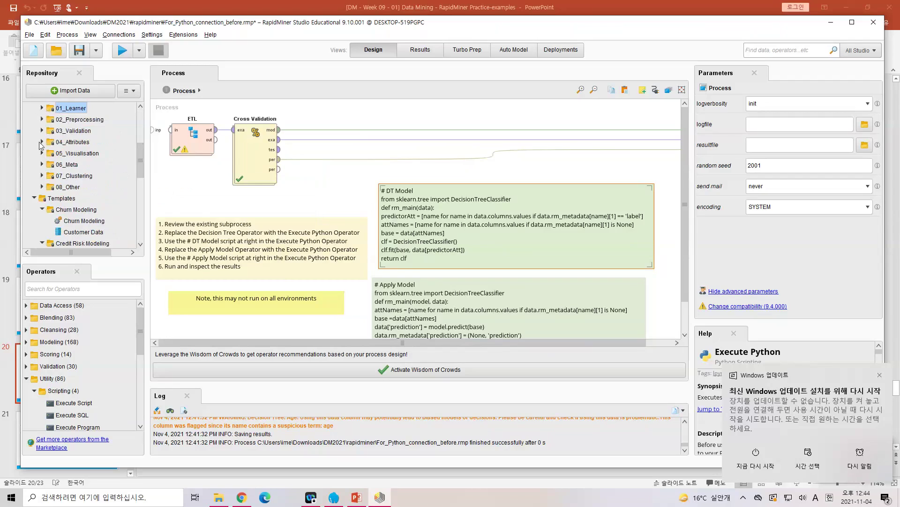
left_click(34, 199)
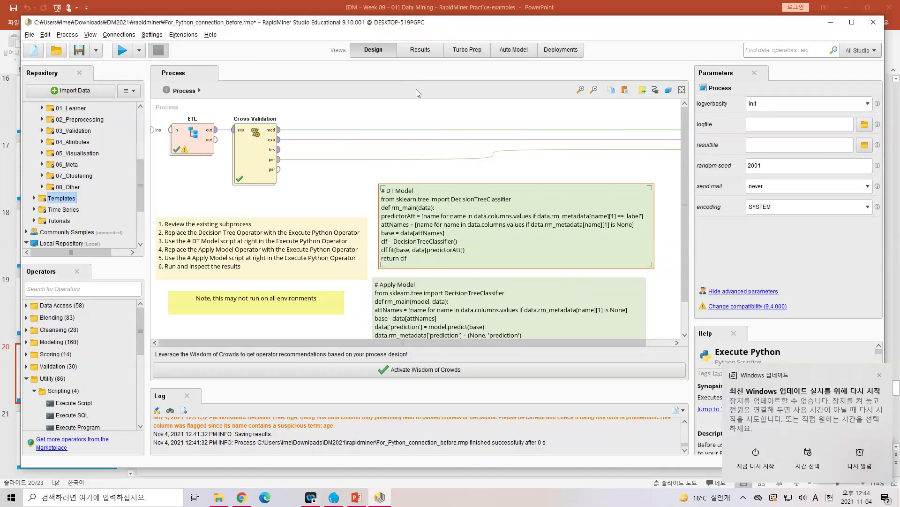
Save the process and store a copy named For_Python_Connection_Before in the Local Repository's processes folder
left_click(30, 35)
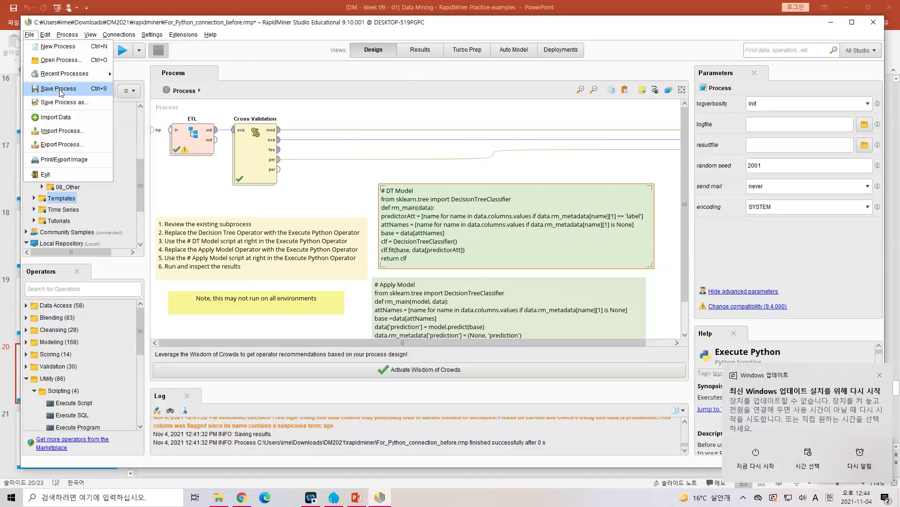
left_click(59, 89)
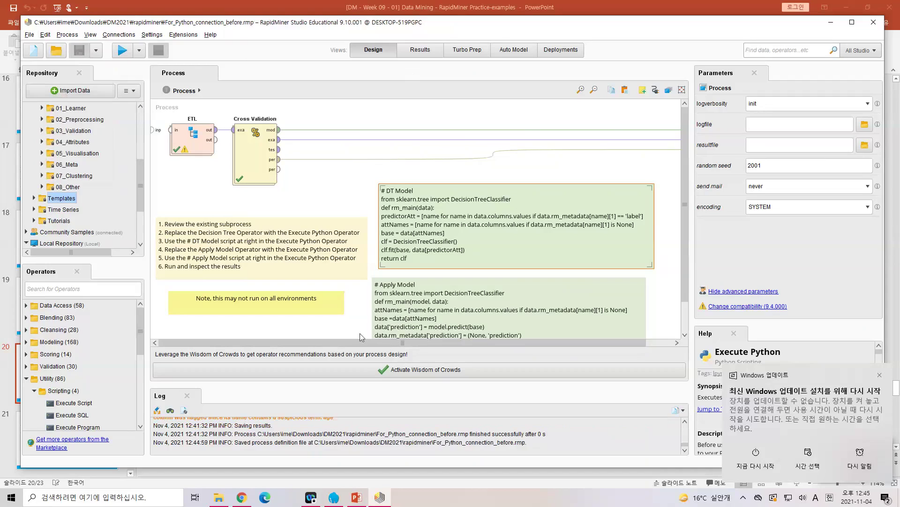
left_click(33, 37)
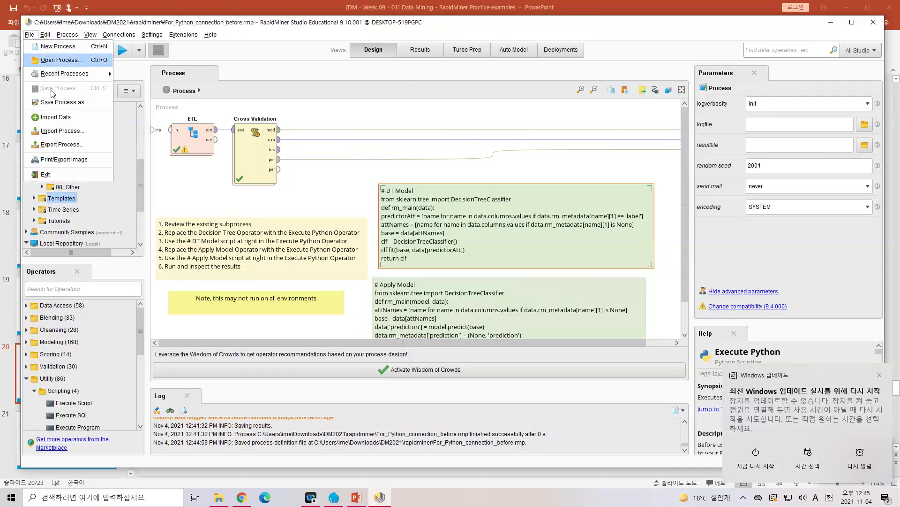
left_click(70, 102)
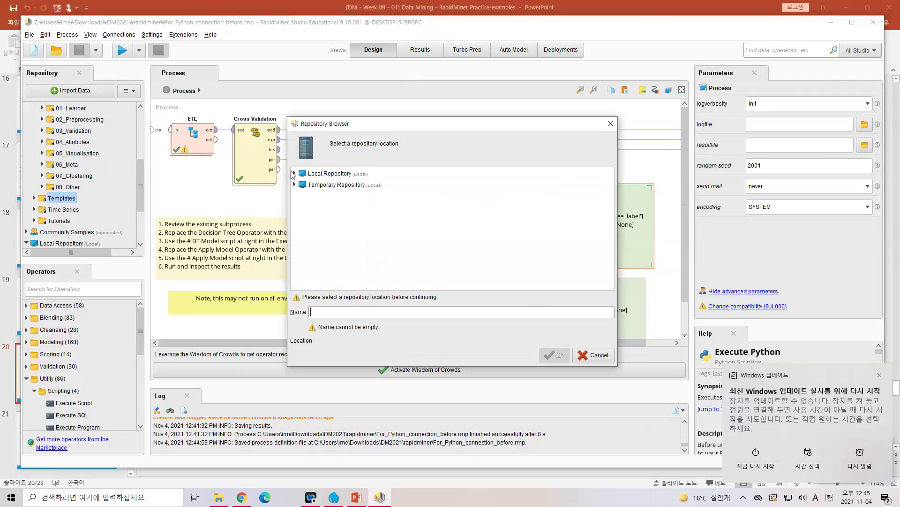
left_click(294, 173)
double_click(309, 206)
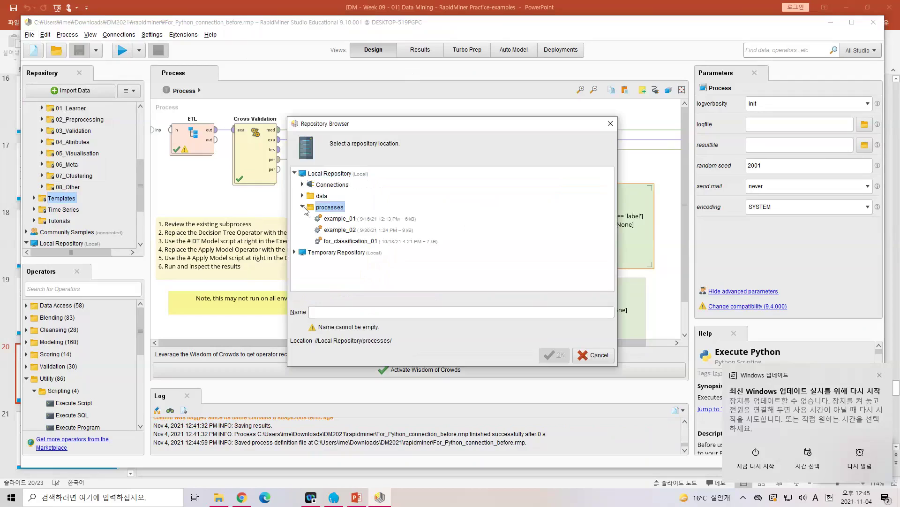
left_click(398, 311)
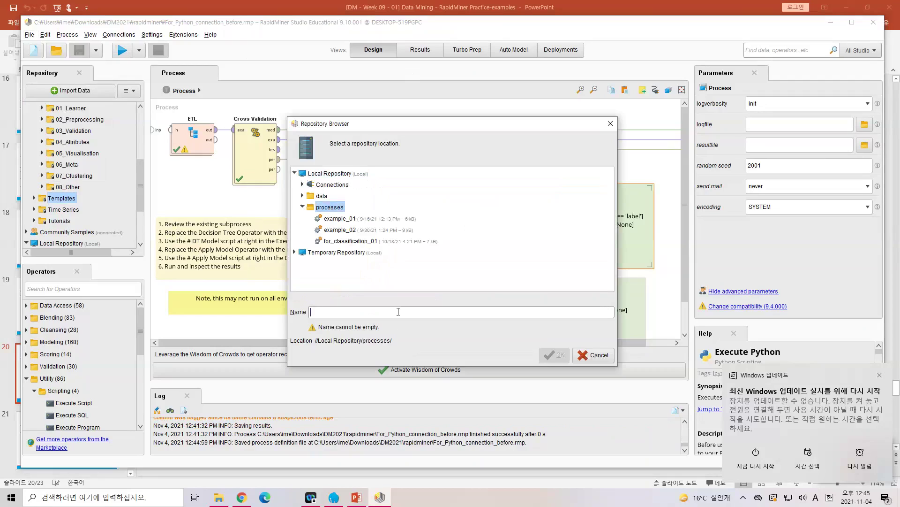
type("For_Python_Connection_Befor")
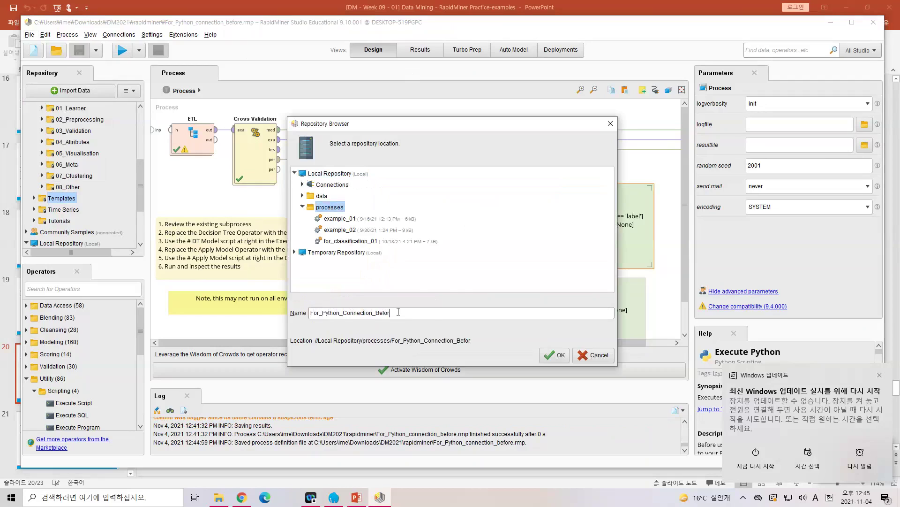
type("e")
key("Return")
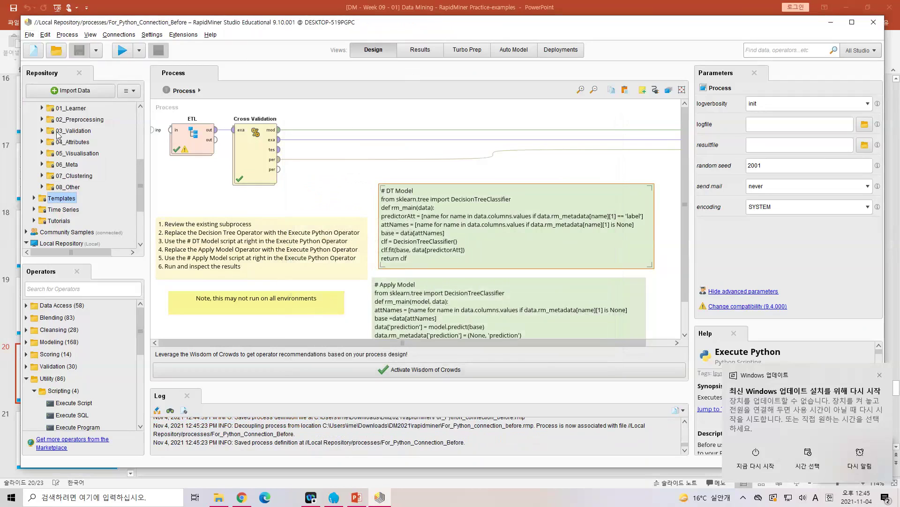
Import the process file For_Python_Connection.rmp from the rapidminer folder under Downloads
left_click(30, 35)
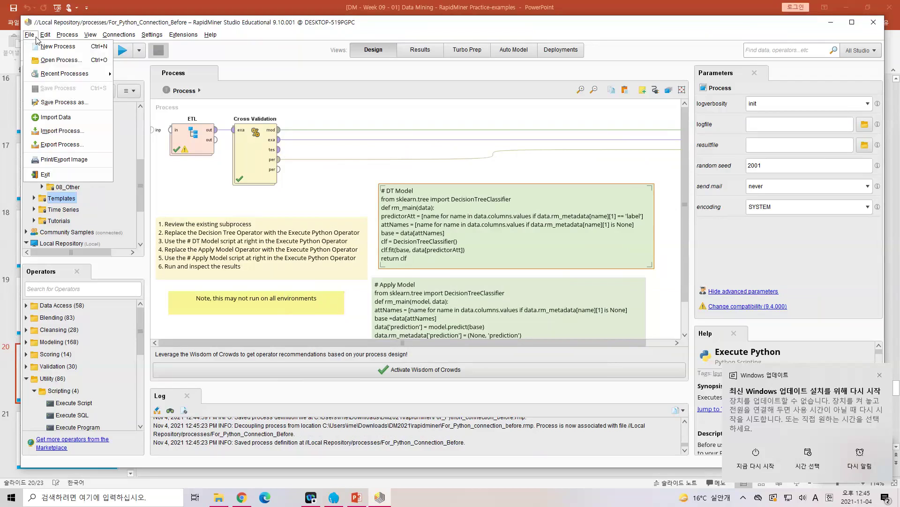
left_click(61, 130)
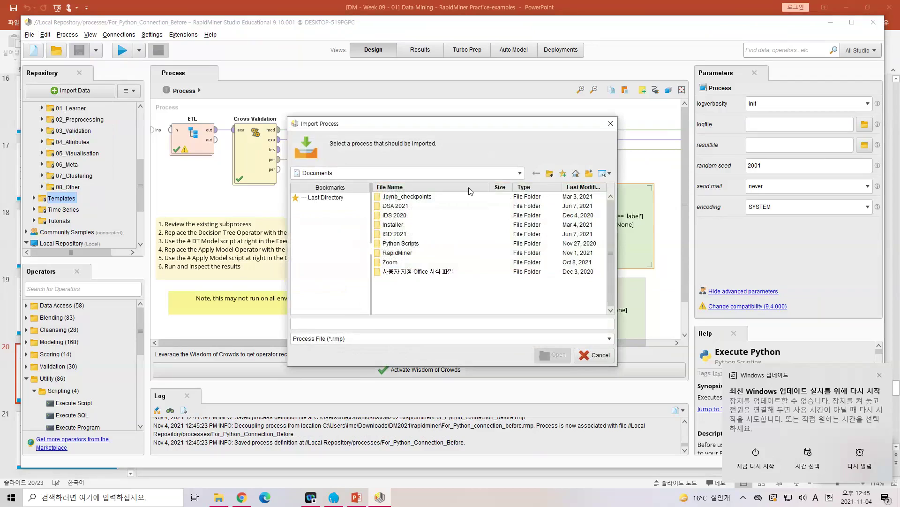
left_click(550, 174)
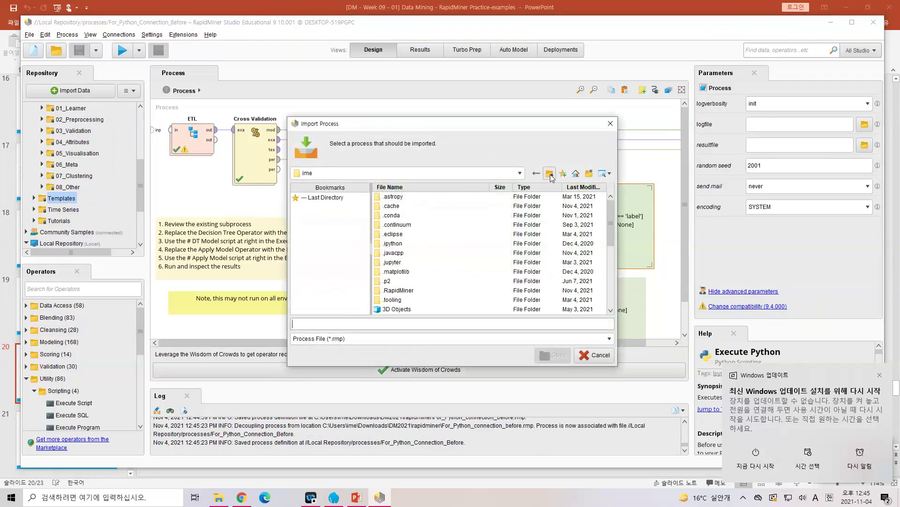
scroll(415, 281, "down", 5)
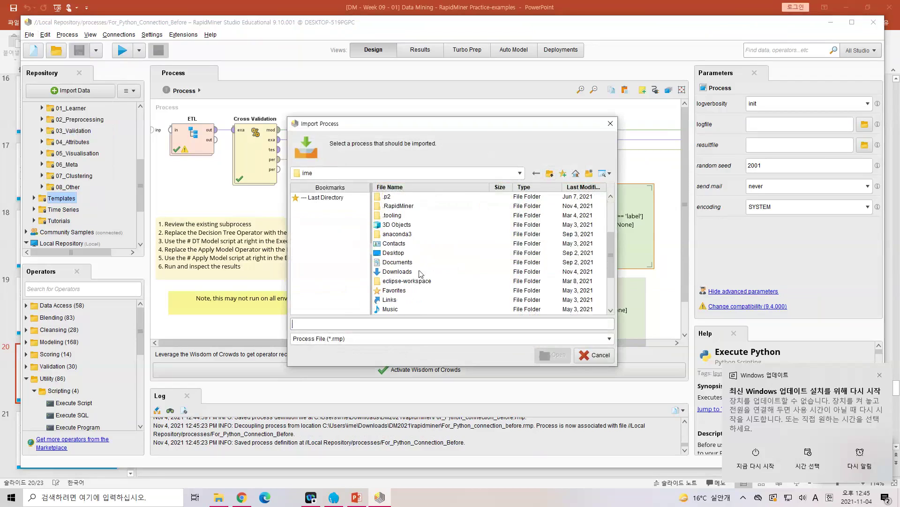
double_click(411, 272)
double_click(403, 215)
left_click(403, 208)
double_click(403, 211)
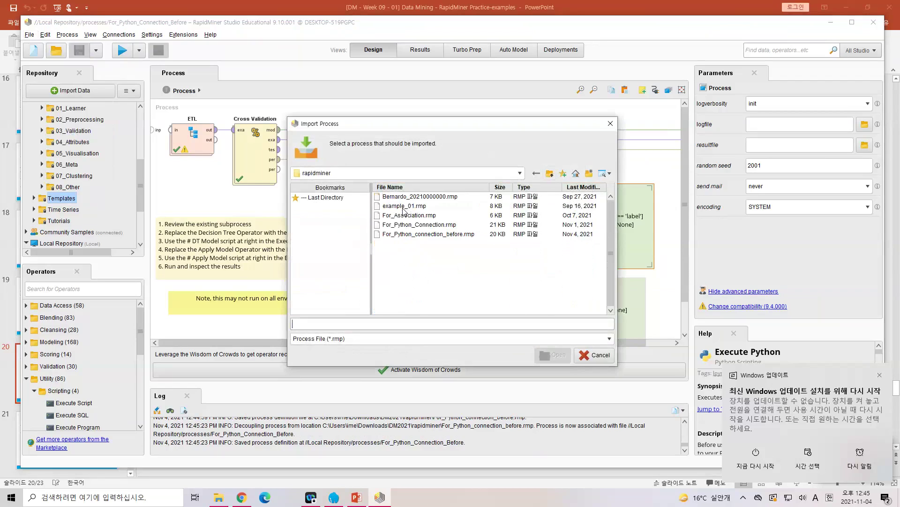
left_click(429, 234)
left_click(429, 225)
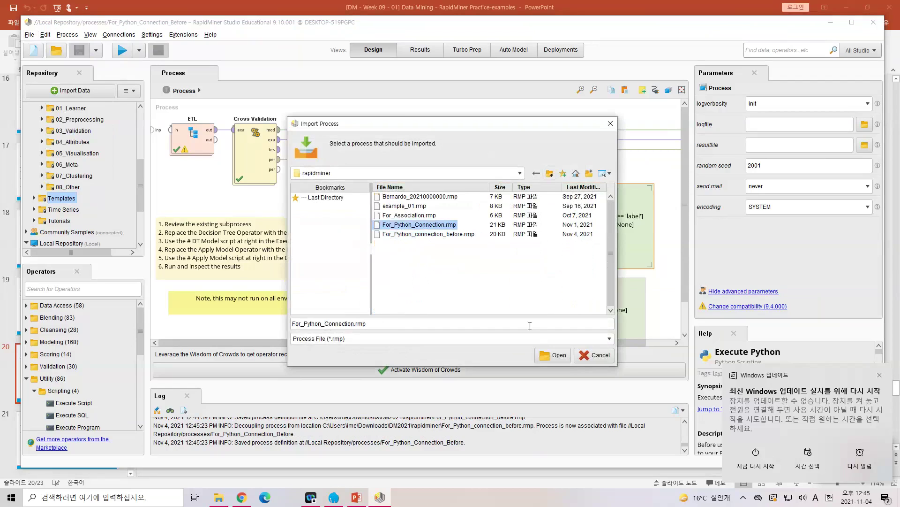
left_click(551, 354)
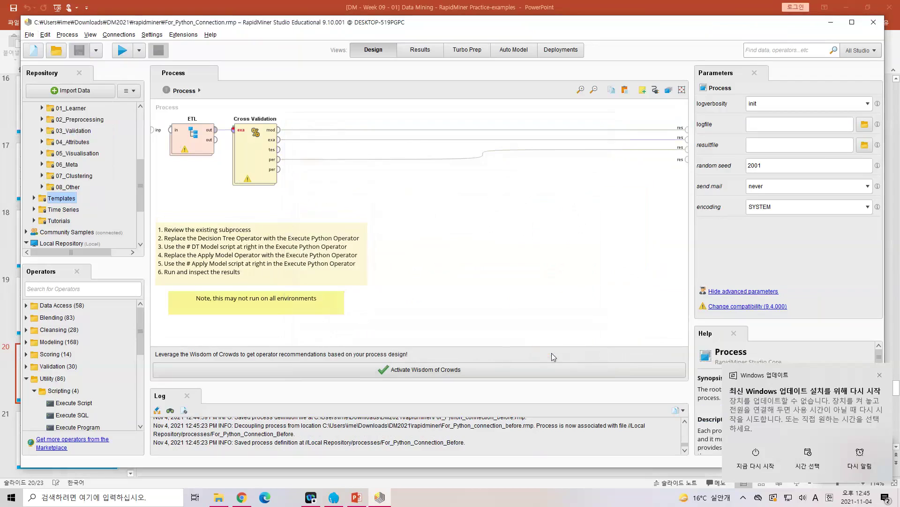
Open the Cross Validation subprocess and move the DT Model note slightly down and to the right in the training area
double_click(259, 170)
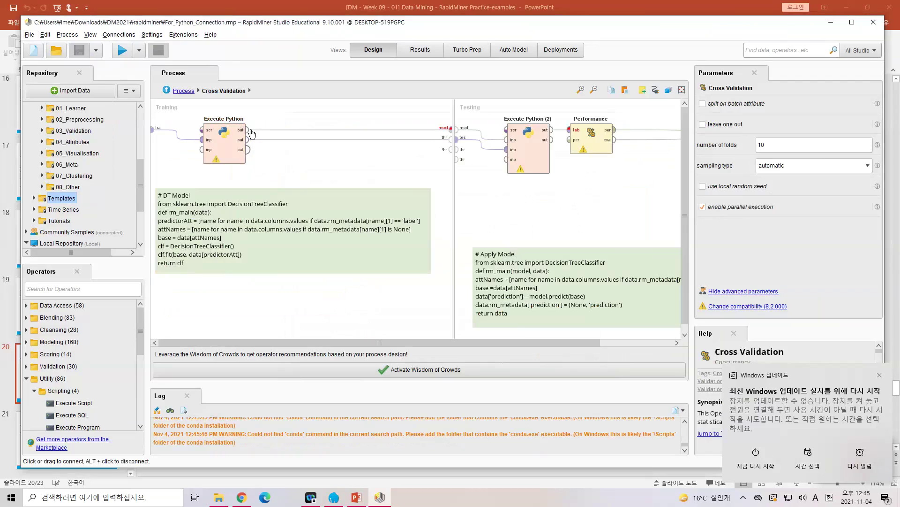
left_click(235, 154)
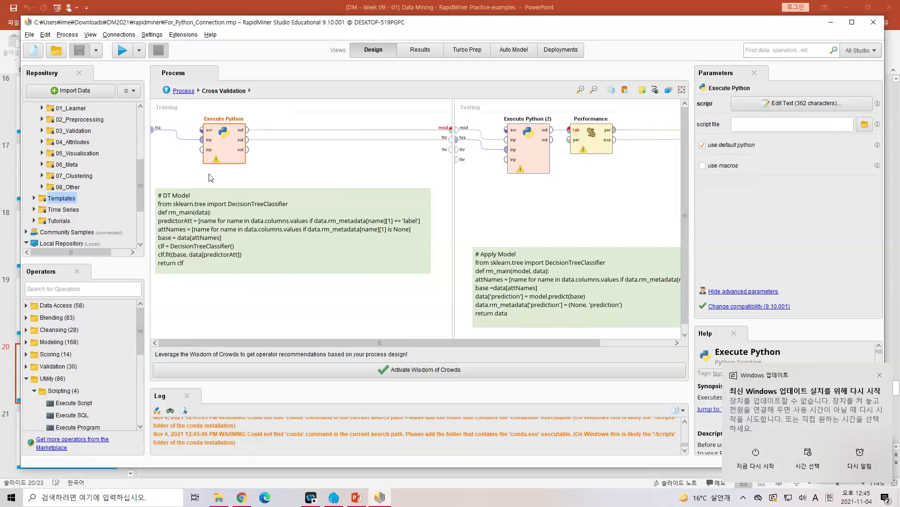
left_click_drag(163, 212, 182, 218)
Open the training Execute Python operator's script and examine the line importing DecisionTreeClassifier from sklearn.tree
left_click(227, 149)
left_click(865, 124)
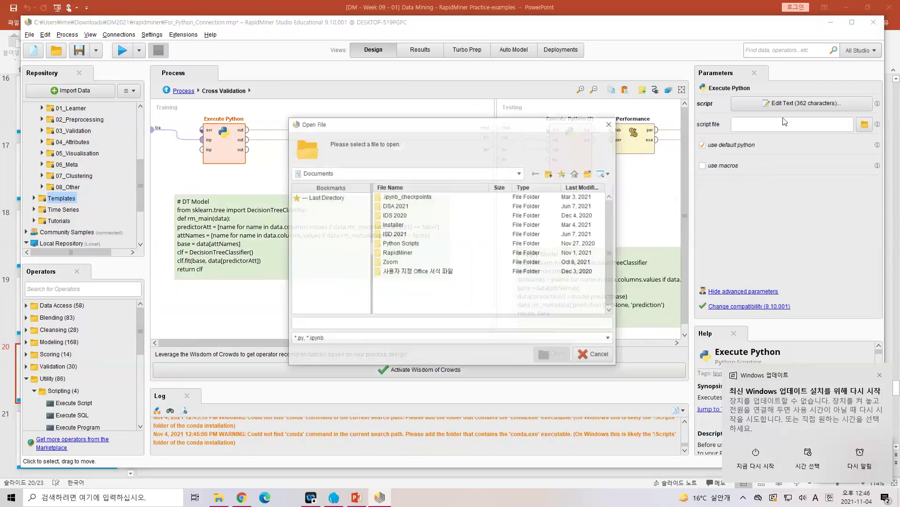
left_click(610, 123)
left_click(806, 103)
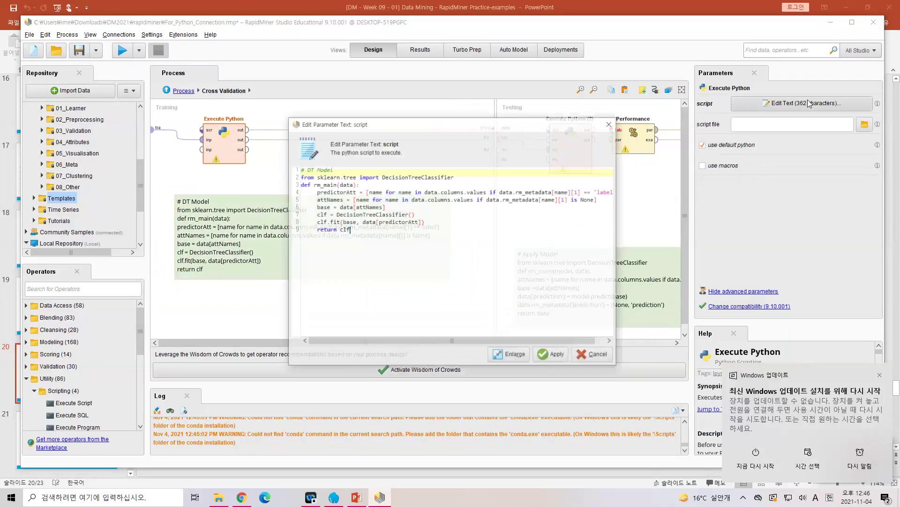
left_click_drag(453, 125, 467, 66)
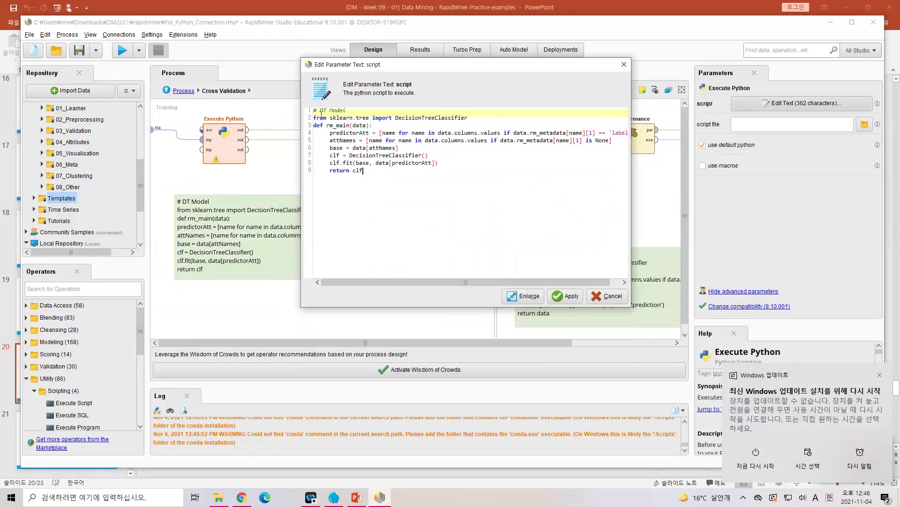
left_click_drag(316, 112, 377, 173)
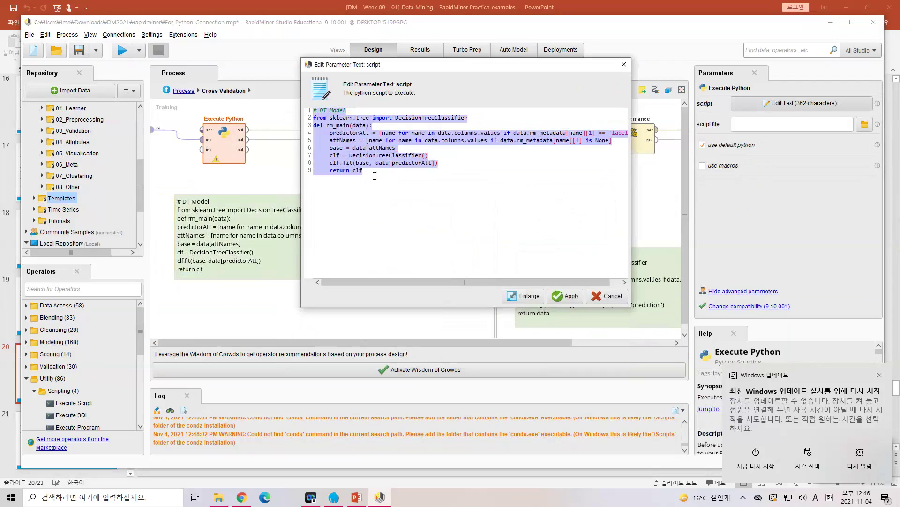
double_click(341, 118)
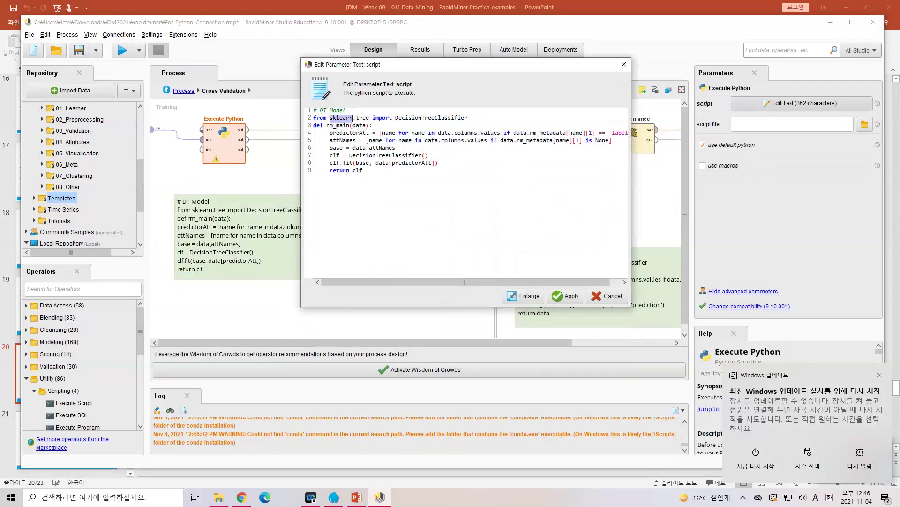
left_click_drag(395, 117, 485, 118)
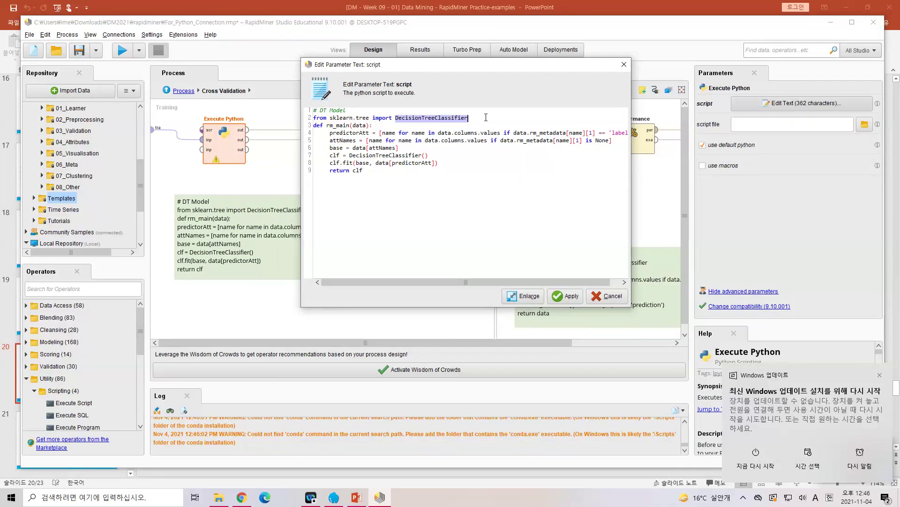
Examine the rm_main body in the widened script editor, focusing on how predictorAtt and attNames are built from the column metadata
left_click_drag(327, 133, 395, 171)
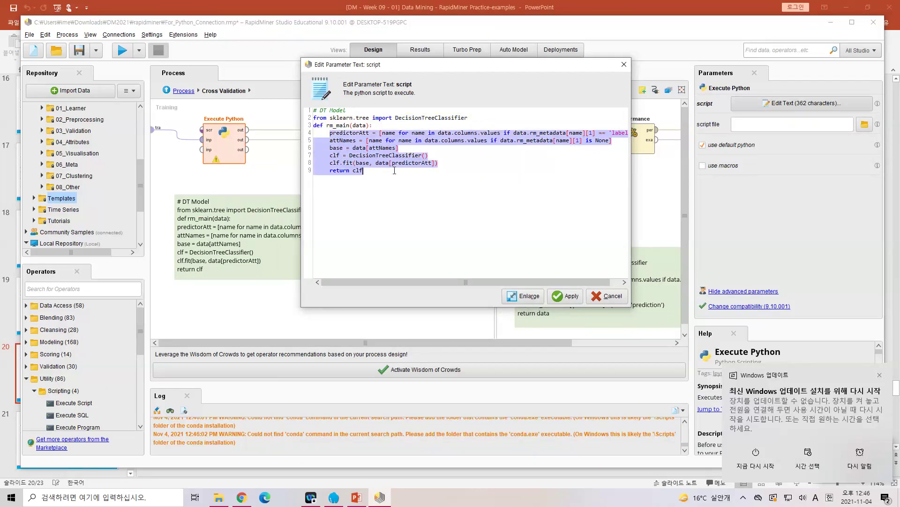
double_click(356, 134)
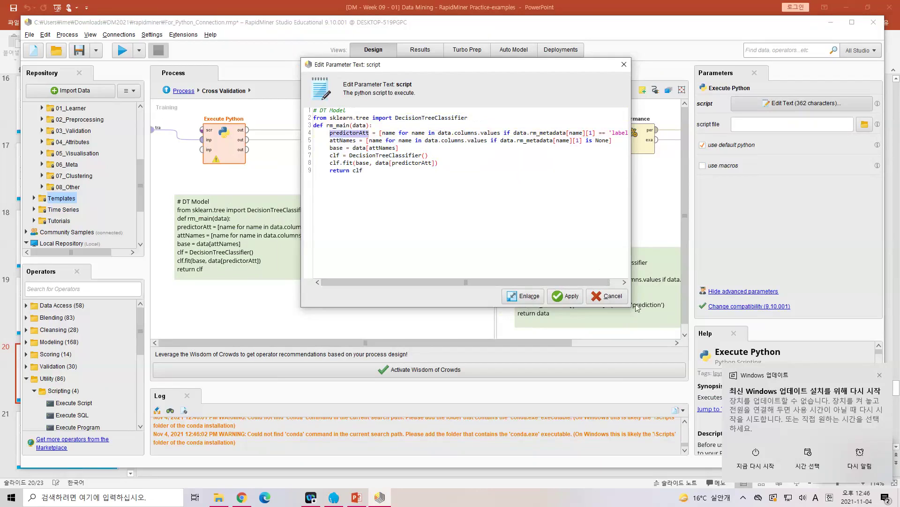
left_click_drag(634, 309, 694, 330)
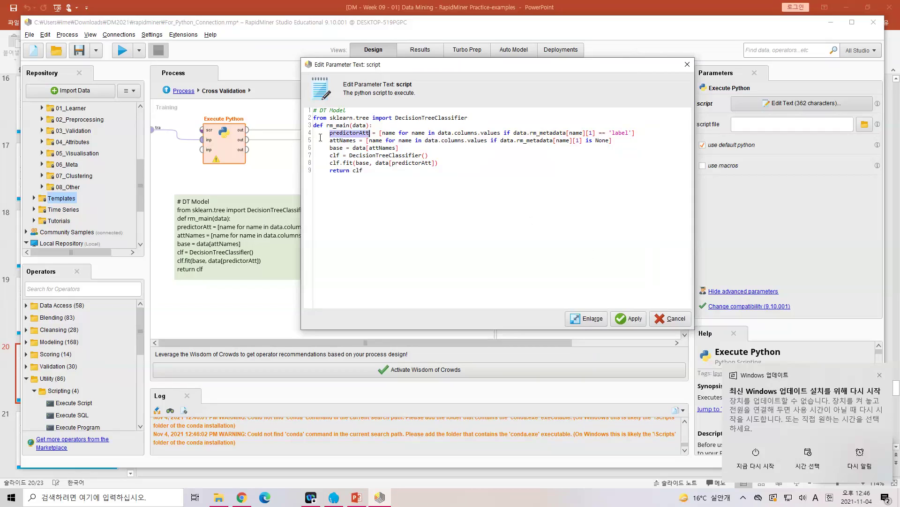
left_click_drag(379, 135, 632, 132)
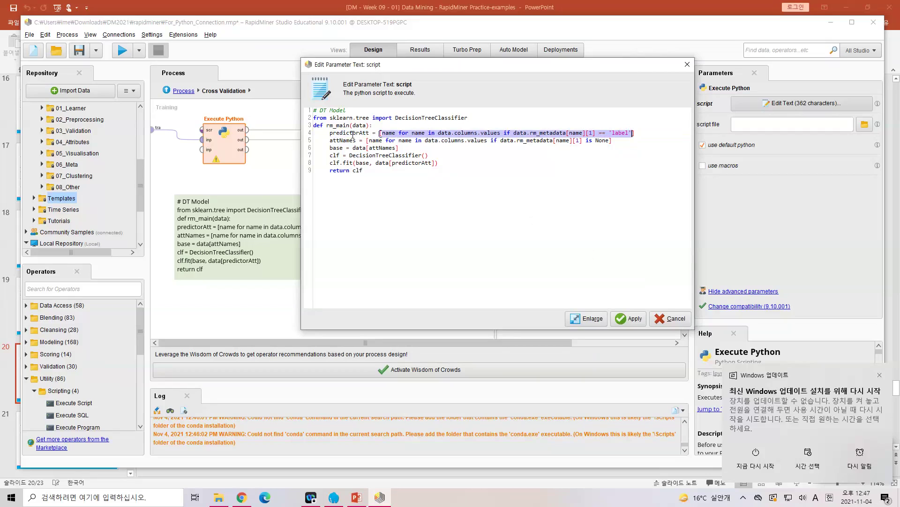
left_click(353, 136)
double_click(352, 140)
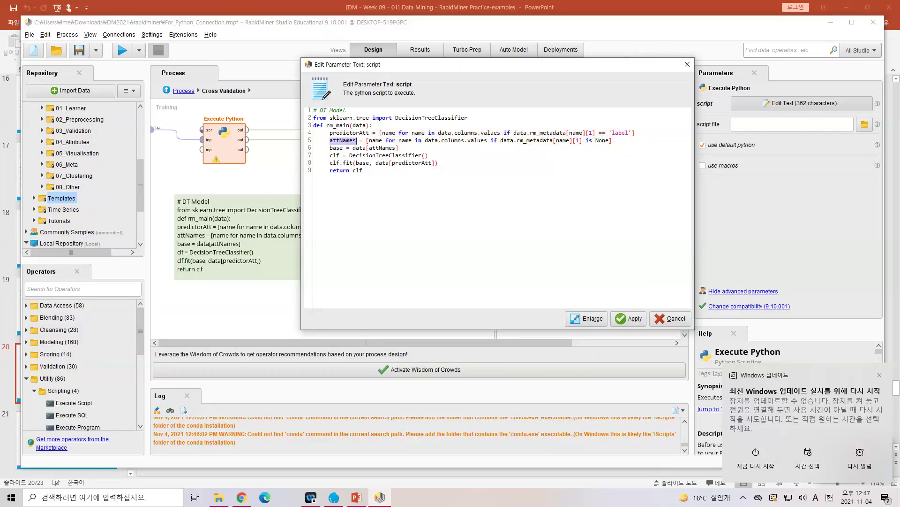
Examine the DT Model script's base, DecisionTreeClassifier and clf.fit lines, and close the editor without applying changes
double_click(335, 148)
left_click_drag(330, 148, 415, 148)
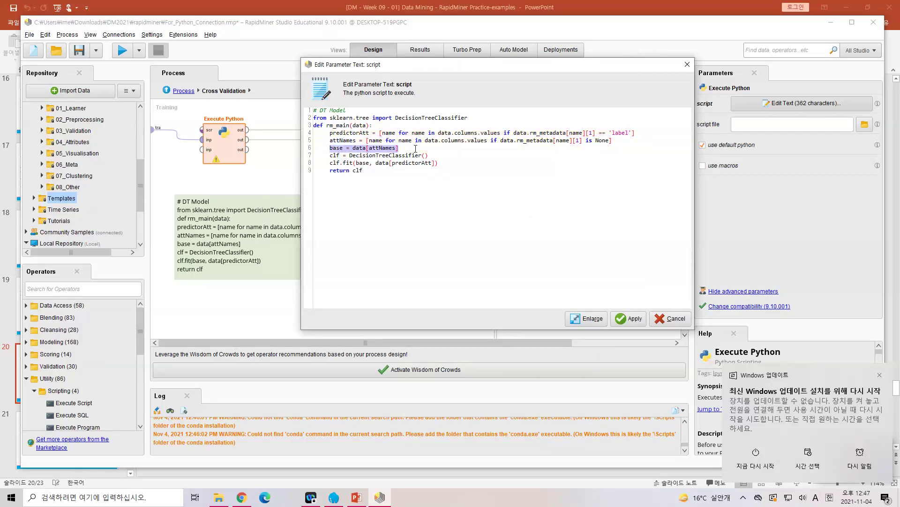
double_click(399, 156)
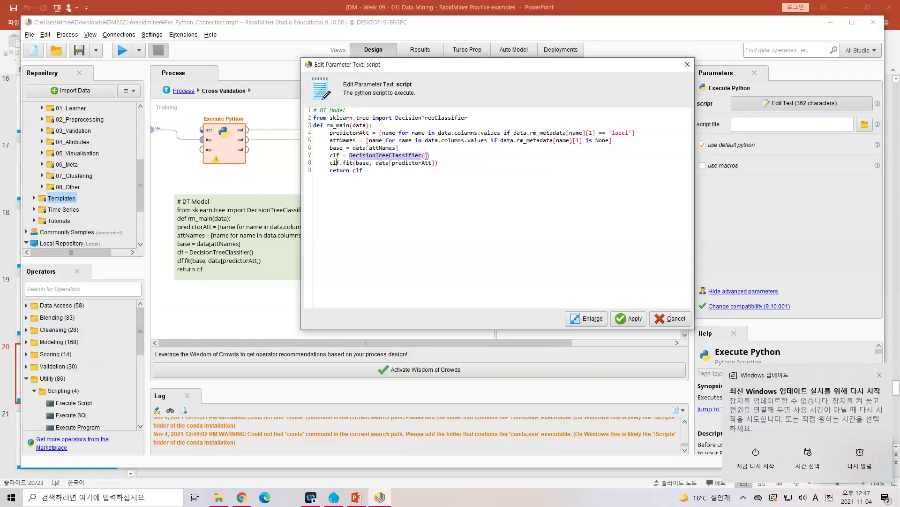
left_click_drag(330, 163, 441, 163)
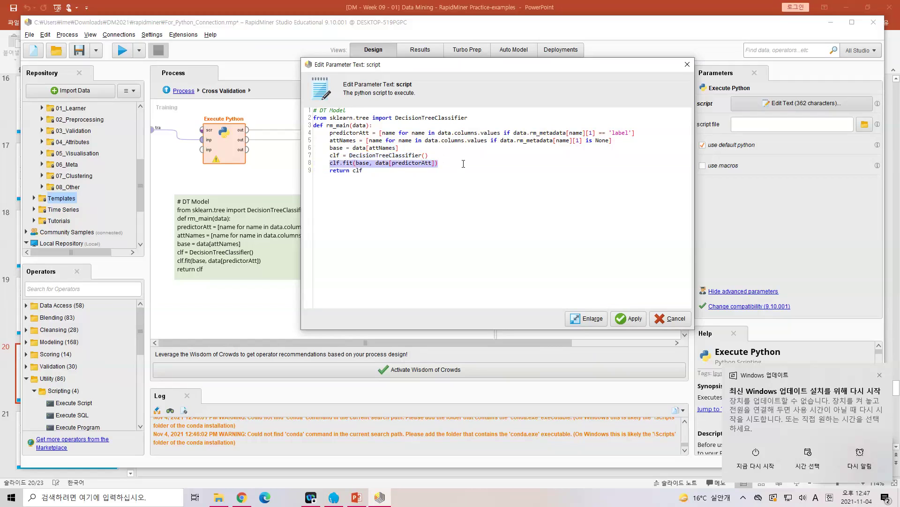
left_click(675, 318)
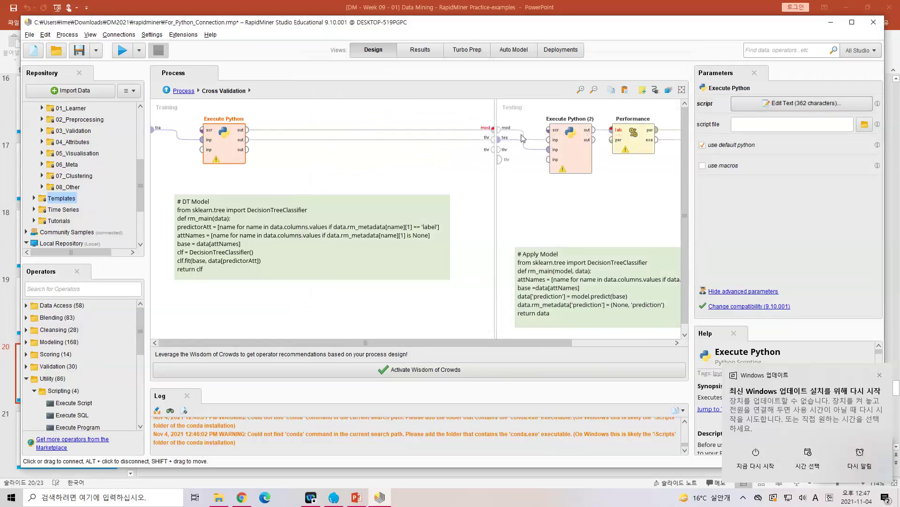
Open the script of Execute Python (2) in the testing area and examine its import line and the rm_main(model, data) definition
left_click(571, 152)
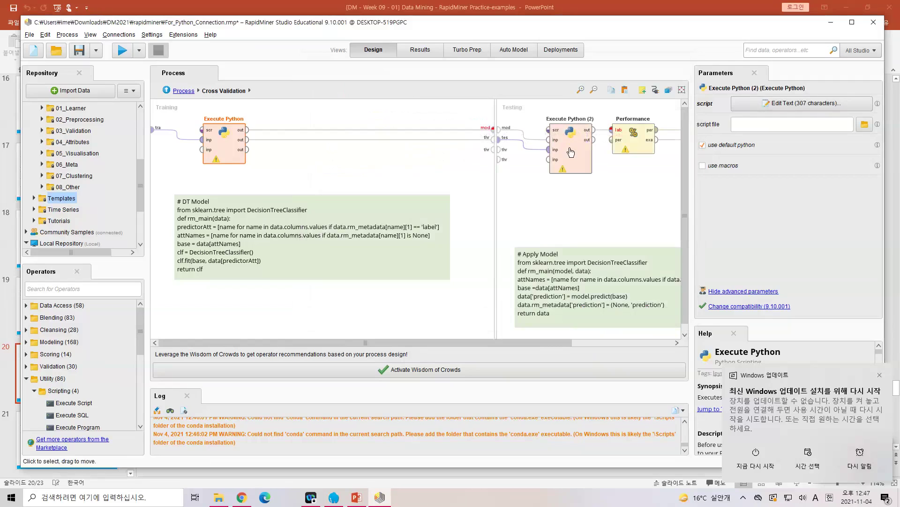
left_click(494, 201)
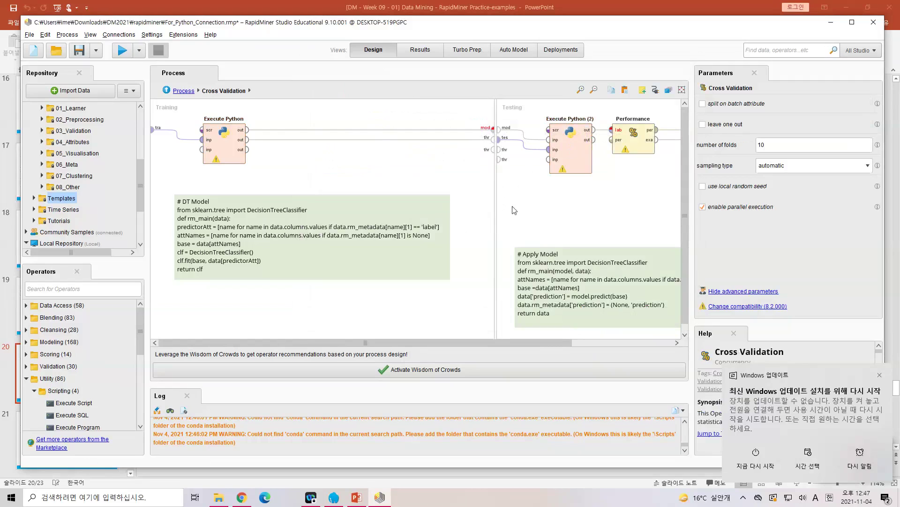
left_click(579, 162)
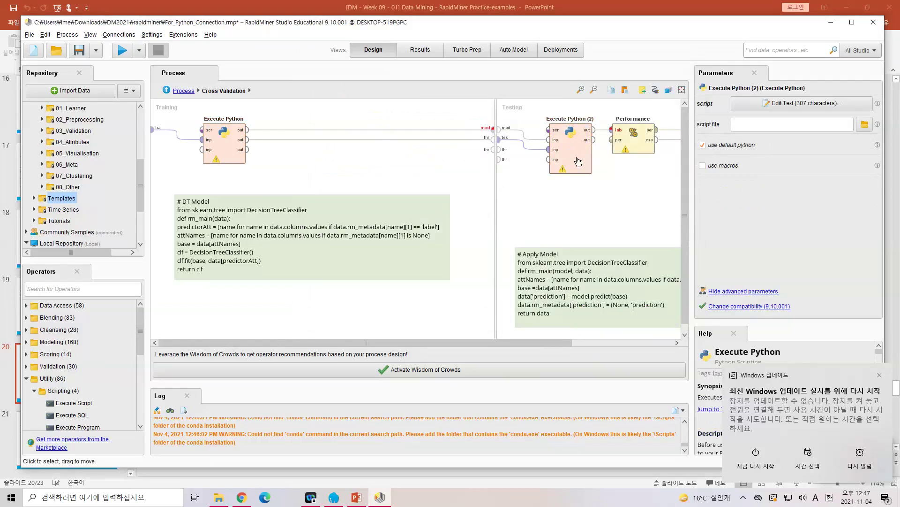
left_click(776, 104)
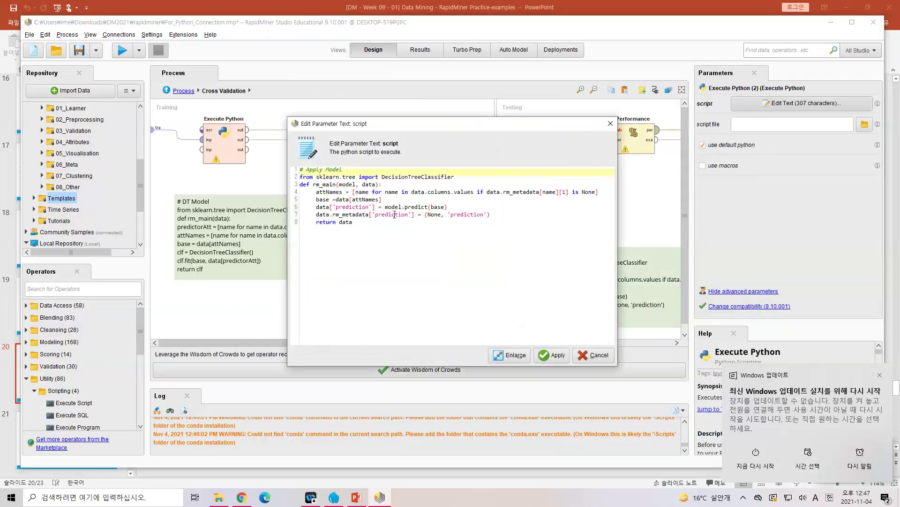
left_click_drag(316, 215, 510, 218)
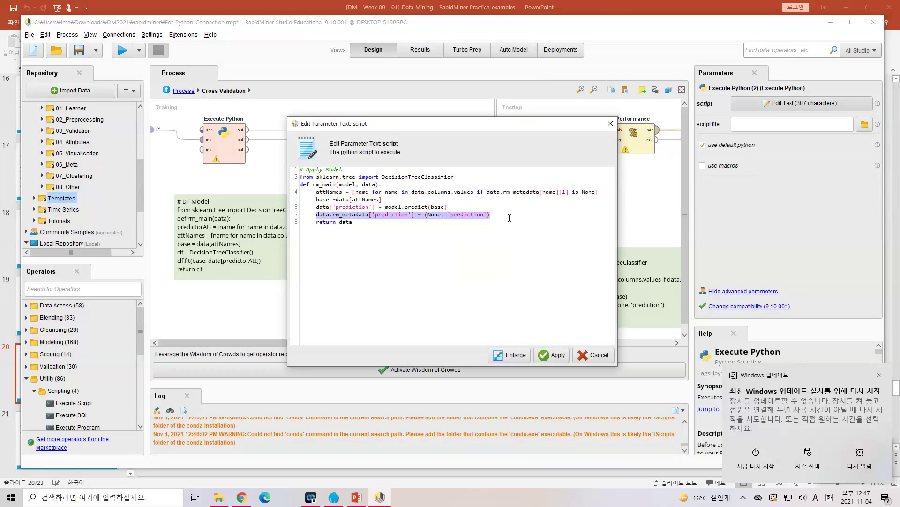
left_click_drag(317, 177, 485, 181)
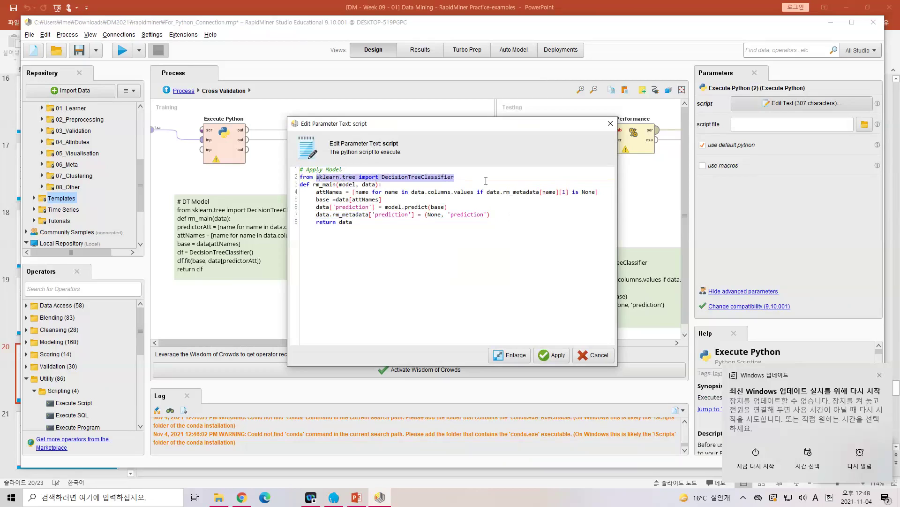
left_click_drag(301, 185, 402, 187)
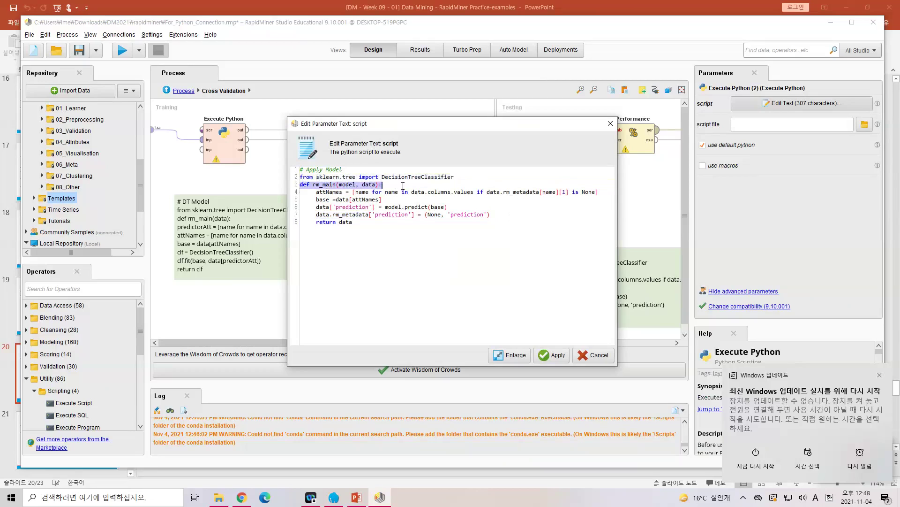
left_click(363, 191)
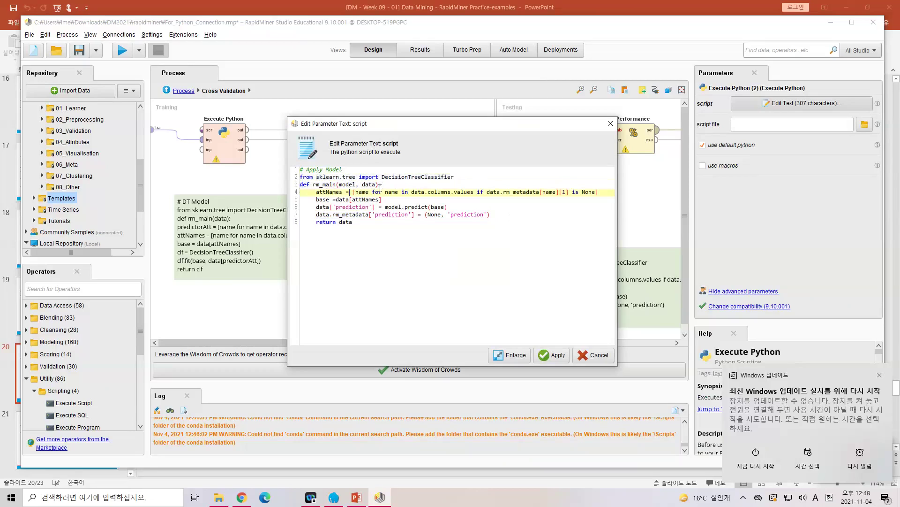
left_click(378, 185)
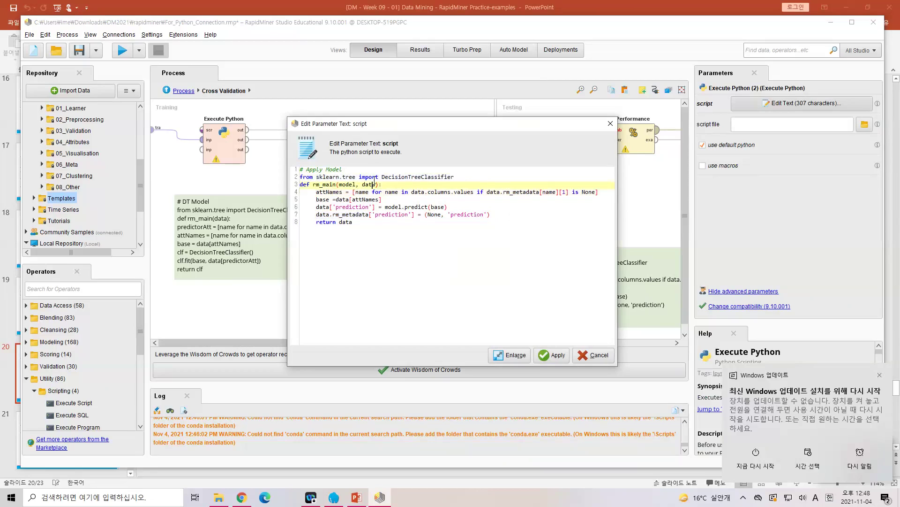
Examine the Apply Model script's attNames and base assignments and the model.predict(base) line
left_click_drag(316, 192, 602, 193)
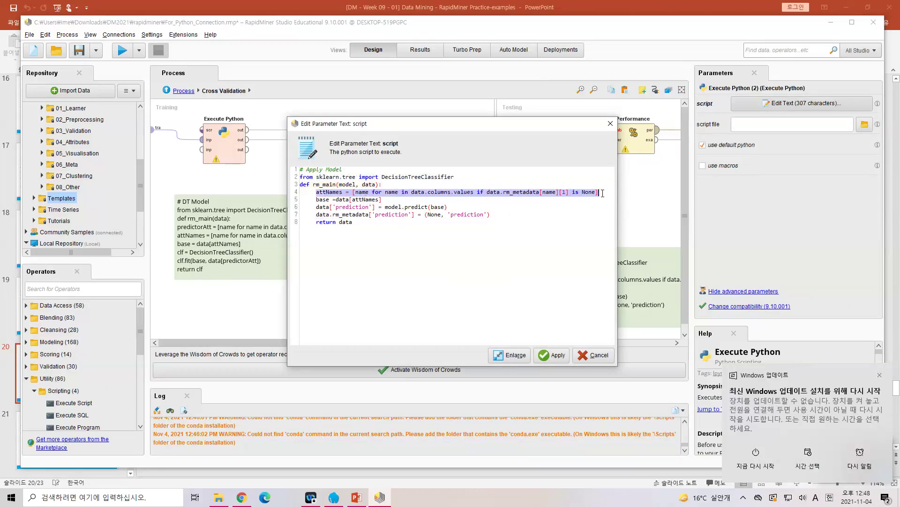
left_click(340, 192)
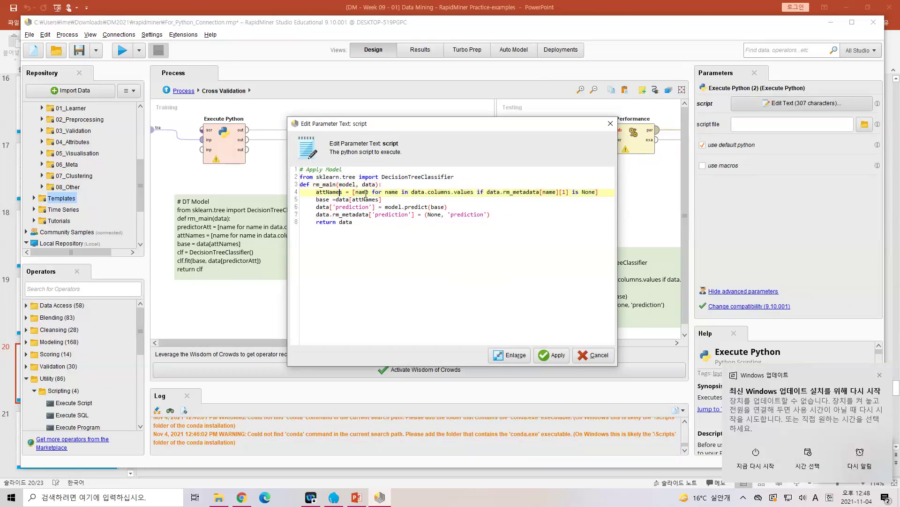
left_click_drag(355, 192, 582, 201)
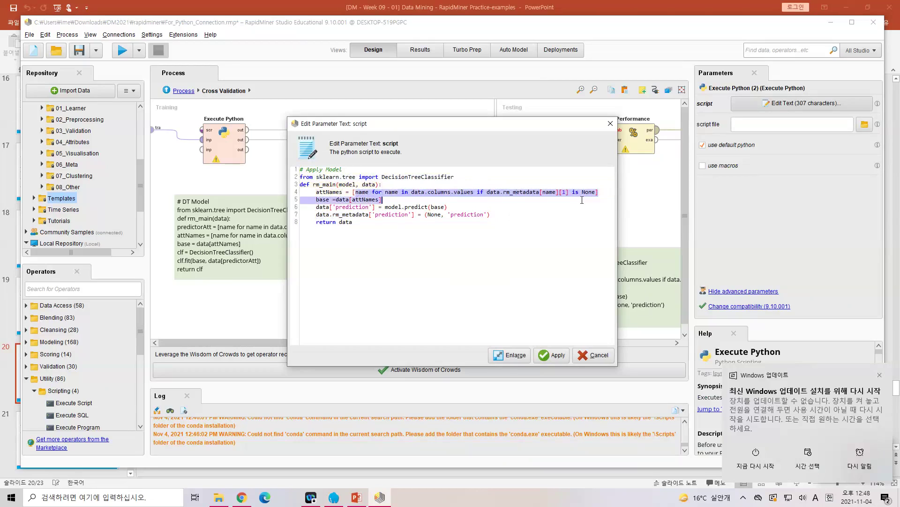
left_click(317, 199)
left_click_drag(317, 199, 331, 200)
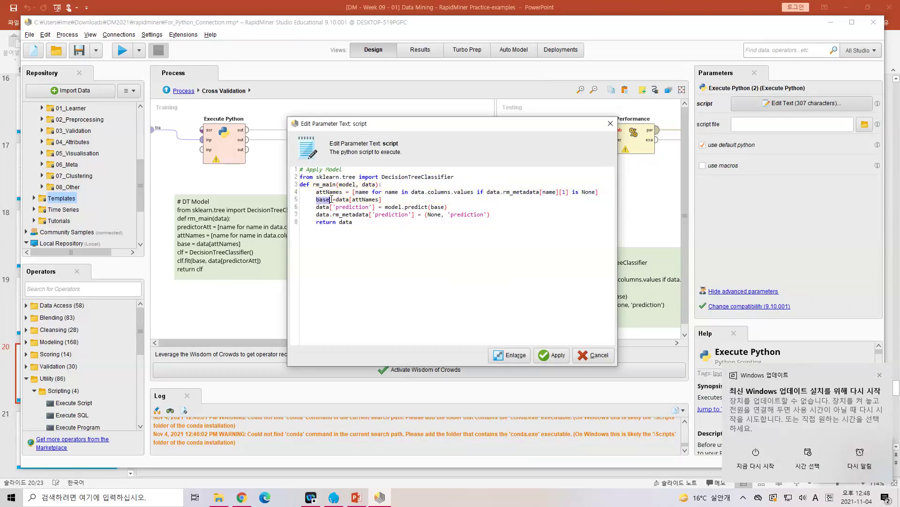
left_click(394, 200, "shift")
left_click(316, 207)
left_click(459, 207, "shift")
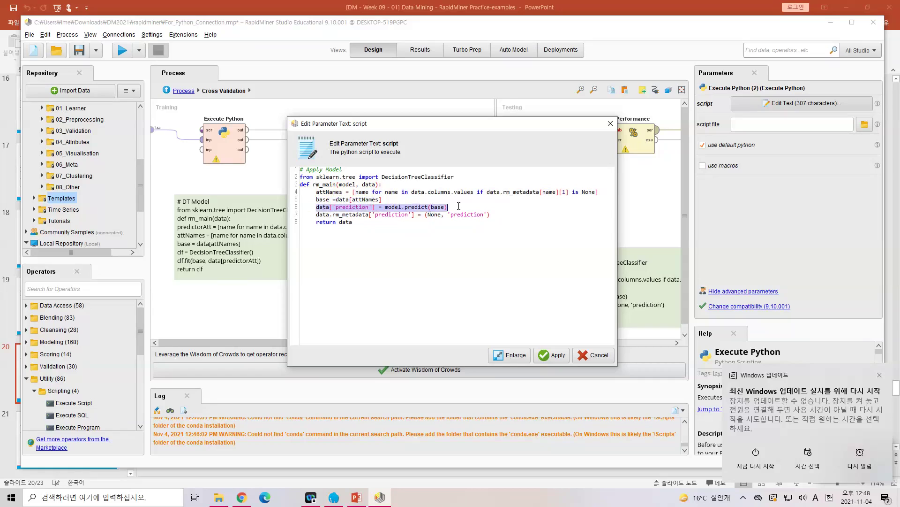
Examine the Apply Model script's prediction column and its rm_metadata role assignment, and close the editor without applying changes
double_click(348, 207)
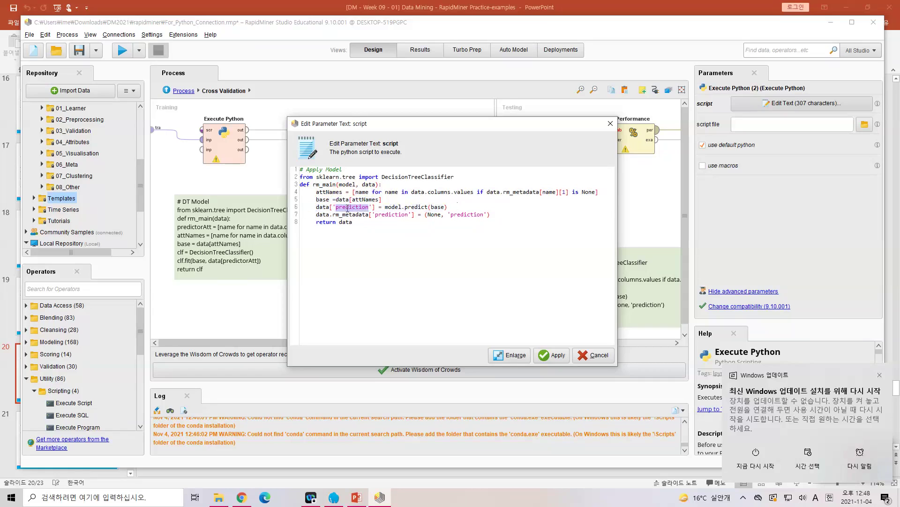
left_click(410, 207)
left_click_drag(317, 214, 510, 217)
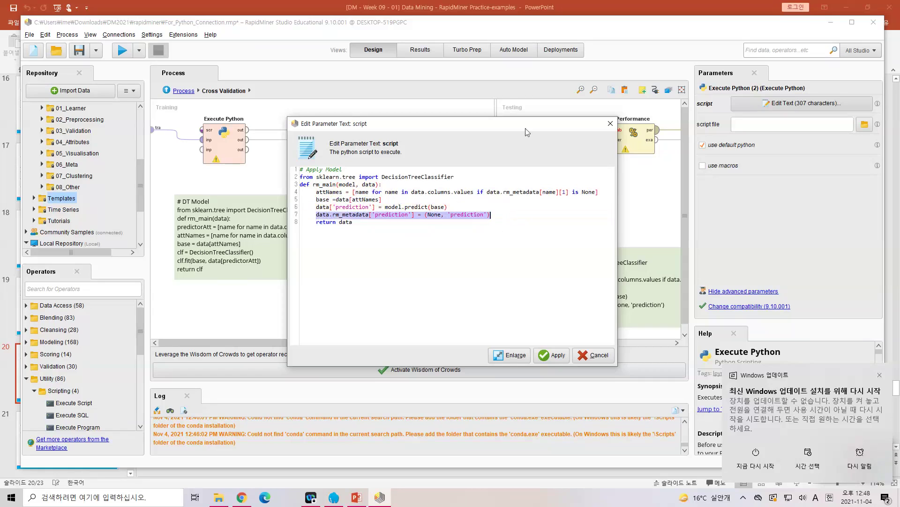
left_click_drag(525, 123, 385, 132)
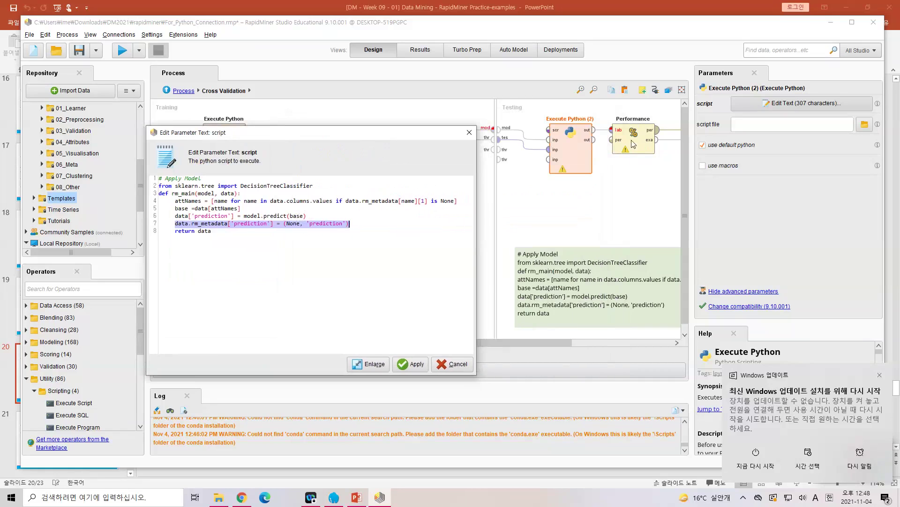
left_click(446, 364)
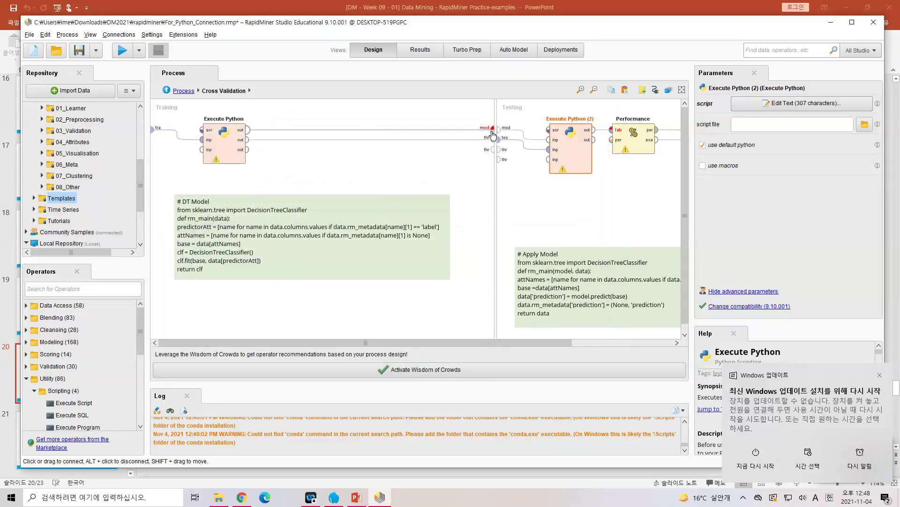
Select the Performance operator in the testing area and show the details of its warning
left_click(629, 140)
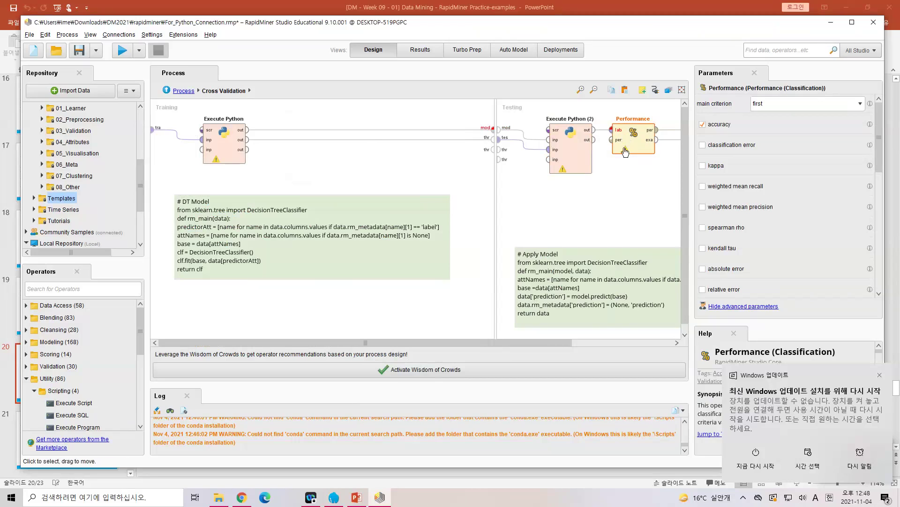
left_click(625, 151)
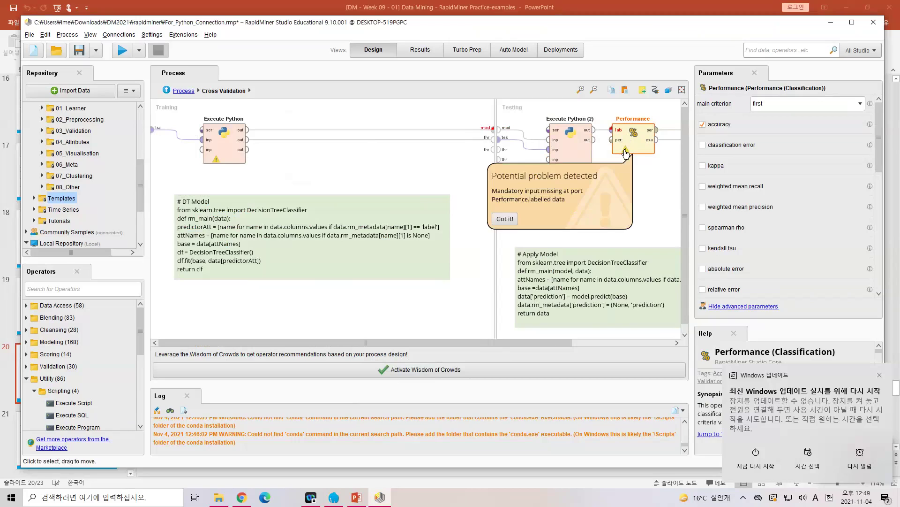
Show the details of the Execute Python (2) warning, dismiss them, and return to the top-level process
left_click(562, 169)
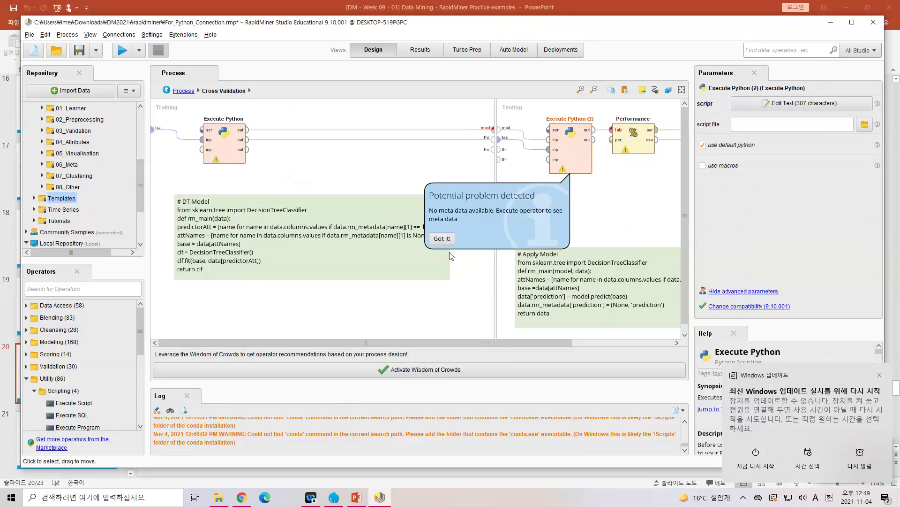
left_click(441, 239)
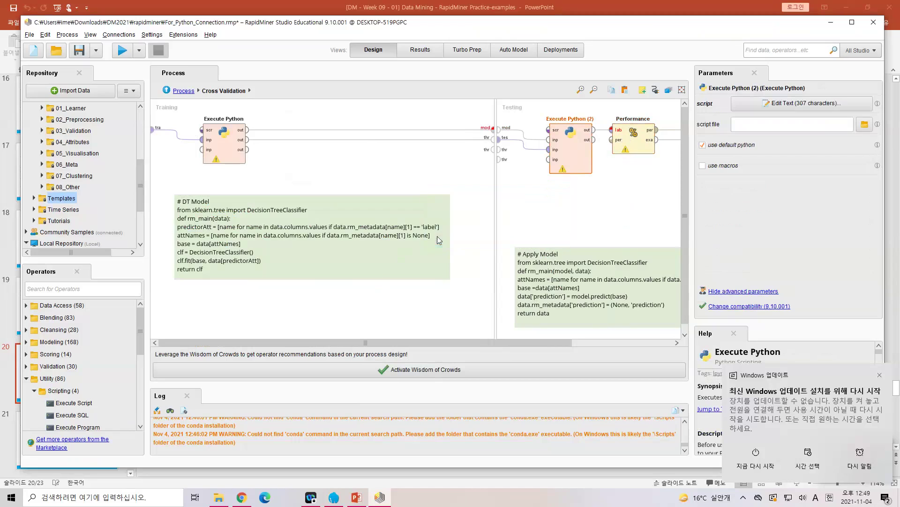
left_click(183, 94)
Run the process, examine the accuracy and description of the PerformanceVector result, and return to the process design
left_click(125, 52)
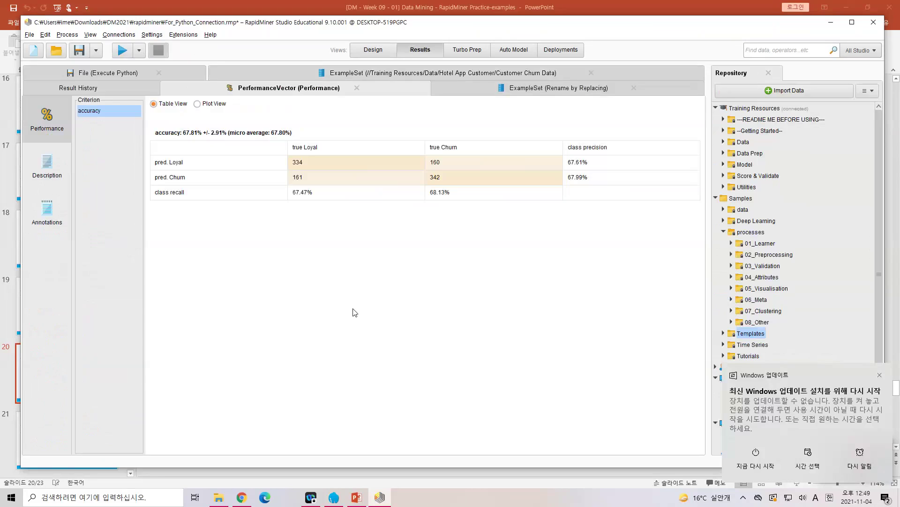
left_click_drag(183, 133, 203, 136)
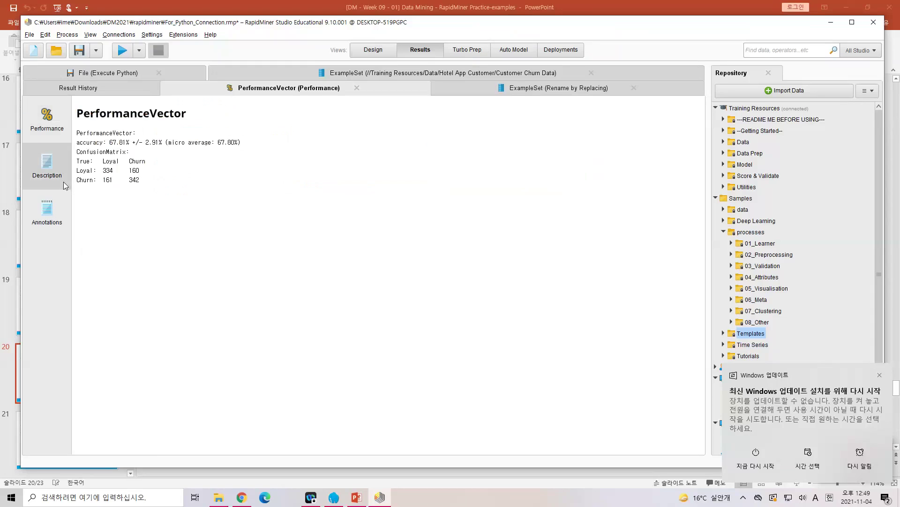
left_click(379, 55)
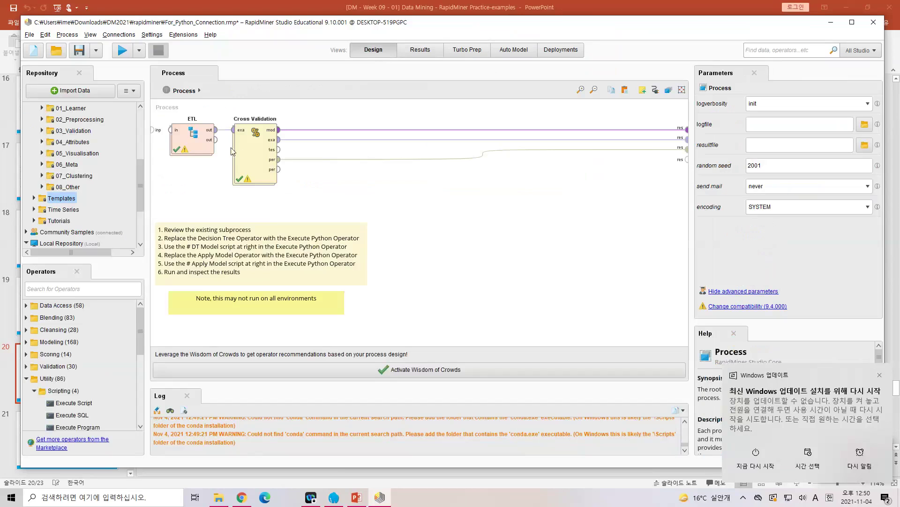
Open the DT Model script of Execute Python inside Cross Validation and examine the clf = DecisionTreeClassifier() line
left_click(252, 146)
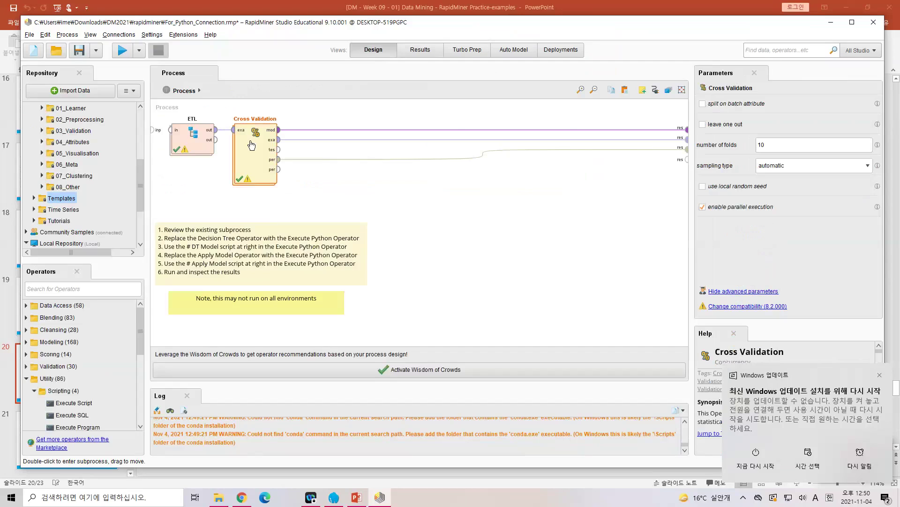
double_click(252, 146)
left_click(745, 102)
left_click_drag(420, 214, 317, 215)
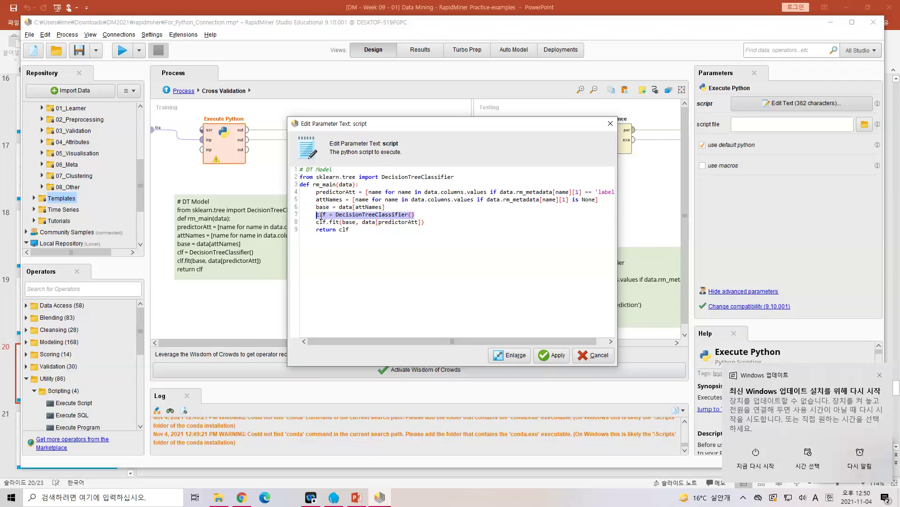
Try adding max_depth =10 and cv arguments to DecisionTreeClassifier(), remove them, and close the script editor without applying changes
left_click(413, 214)
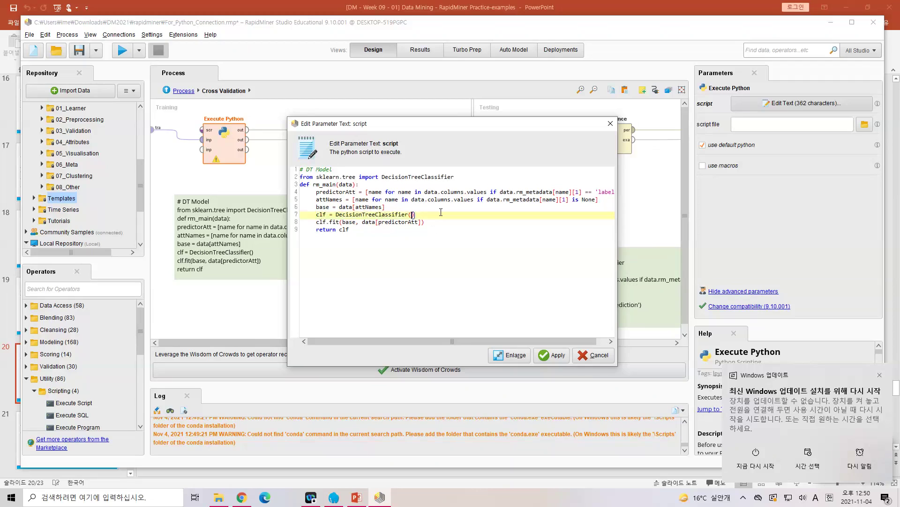
type("max_depth =10,")
key("Left")
type("cv =")
key("shift+Left")
key("shift+Left")
key("shift+Left")
key("shift+Left")
key("shift+Left")
key("shift+Left")
key("shift+Left")
key("shift+Left")
key("shift+Left")
key("shift+Left")
key("shift+Left")
key("shift+Left")
key("shift+Left")
key("shift+Left")
key("shift+Left")
key("shift+Left")
key("shift+Left")
key("shift+Left")
key("shift+Left")
key("shift+Left")
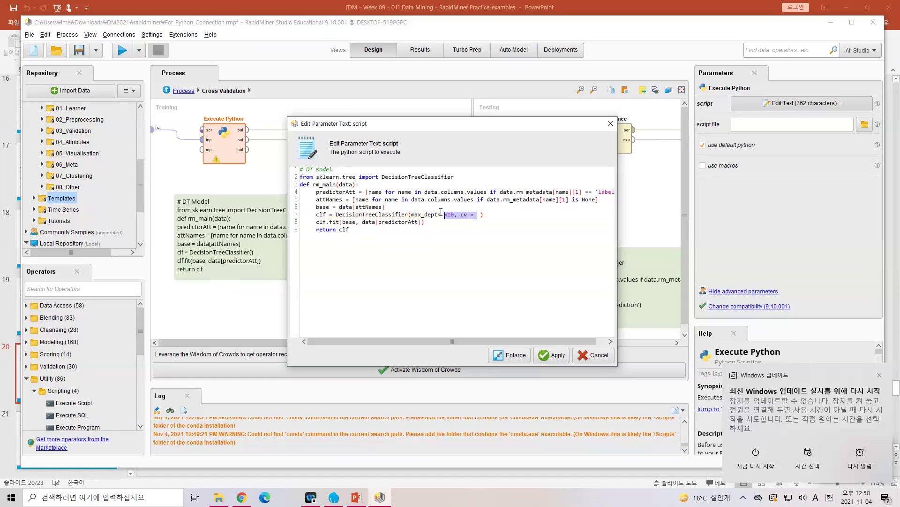
key("BackSpace")
key("BackSpace")
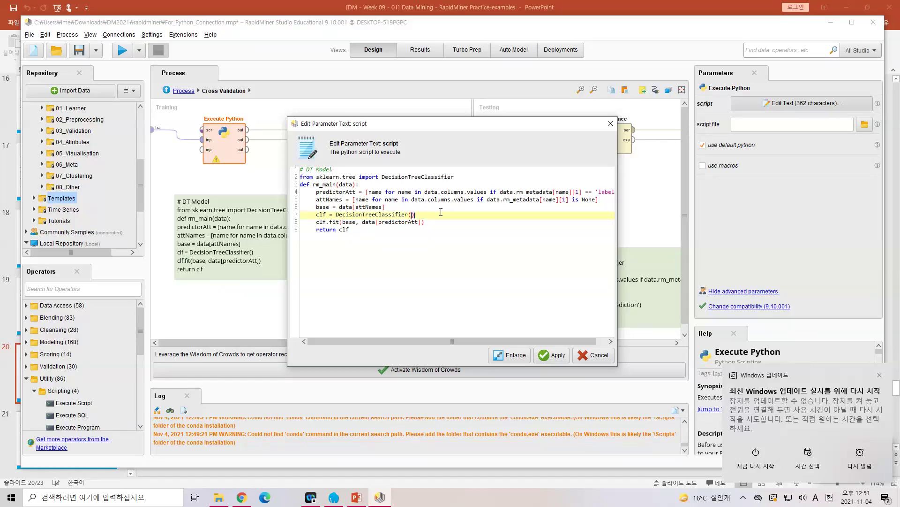
left_click(593, 355)
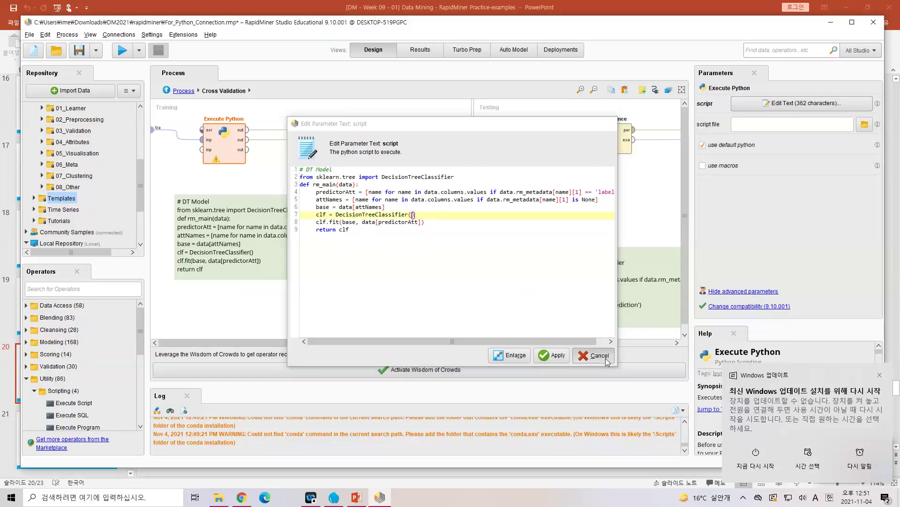
Save the process as For_Python_Connection_After in the processes folder of the Local Repository
left_click(29, 34)
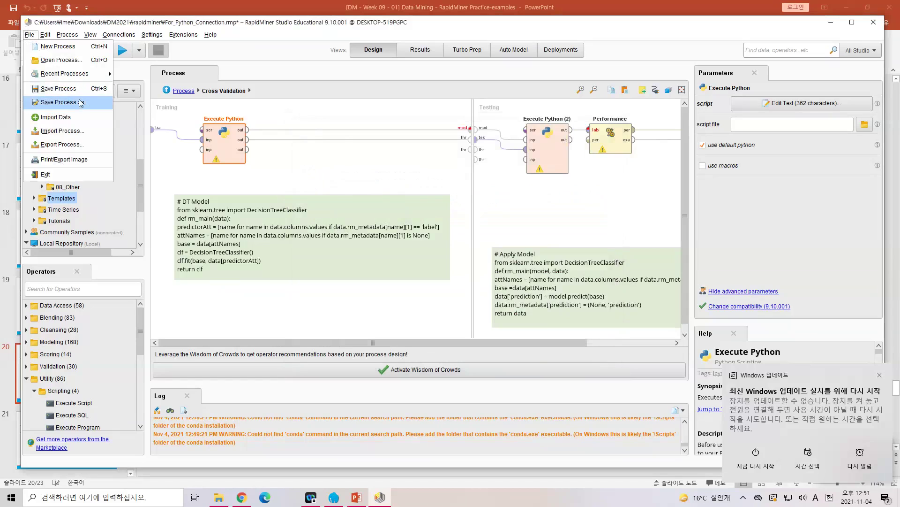
left_click(61, 101)
left_click(295, 174)
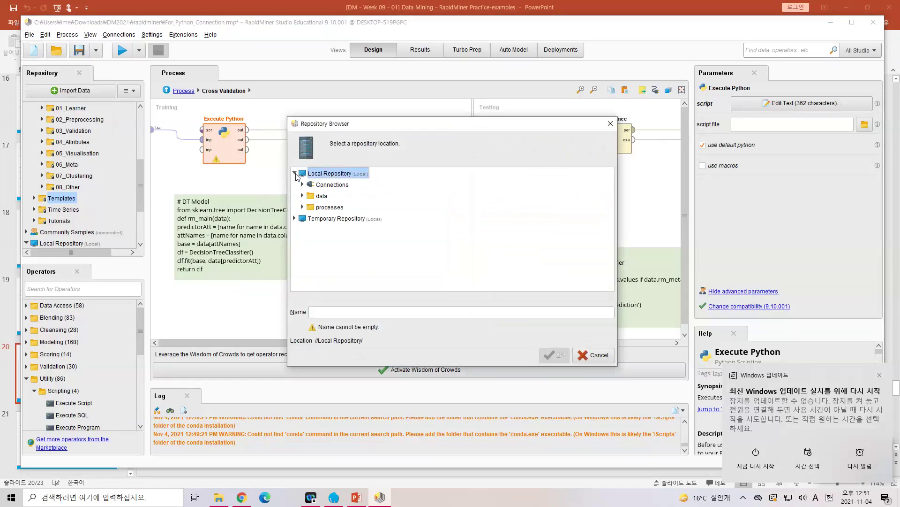
left_click(302, 207)
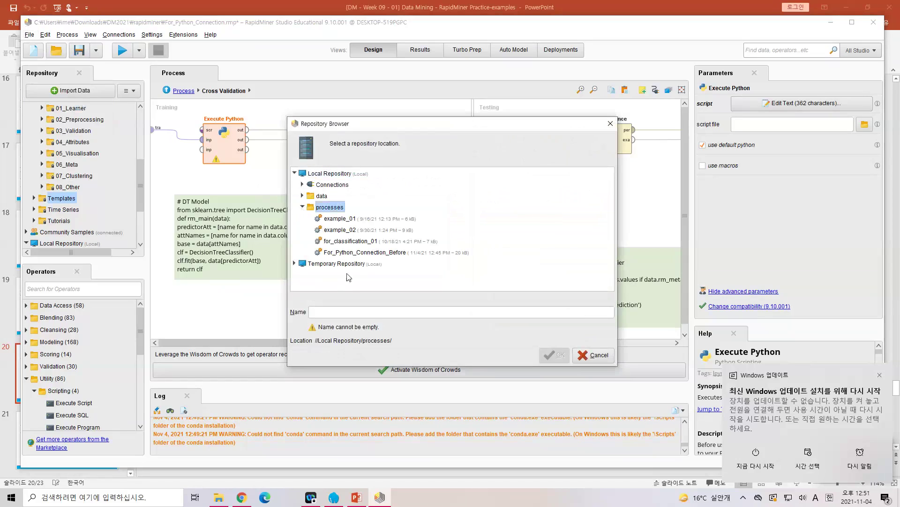
left_click(363, 253)
left_click(408, 309)
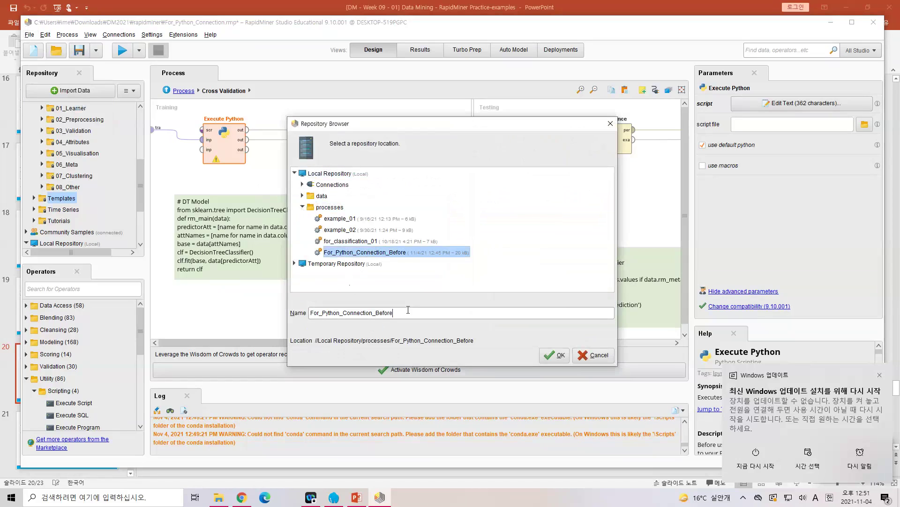
key("BackSpace")
key("BackSpace")
key("BackSpace")
key("BackSpace")
key("BackSpace")
key("BackSpace")
type("After")
key("Return")
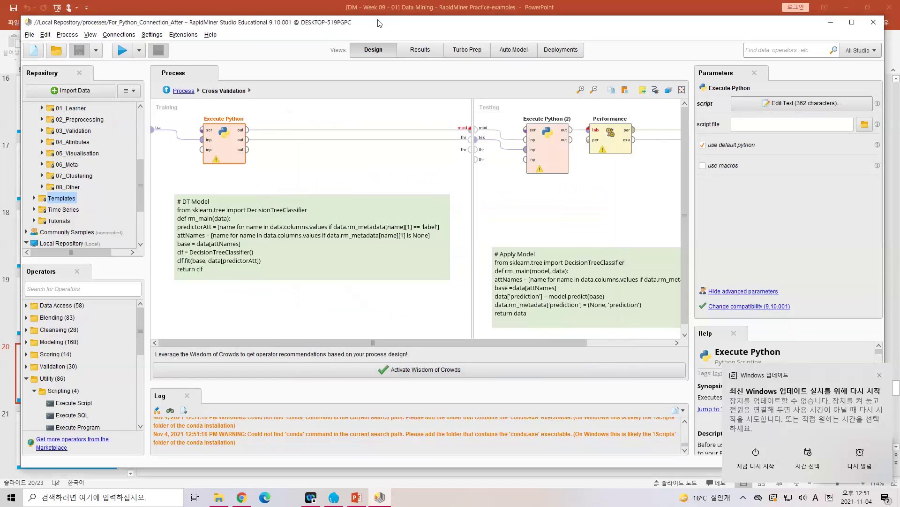
Open the recent process For_Python_Connection_Before and show the parameters of the Decision Tree operator inside Cross Validation
left_click(31, 33)
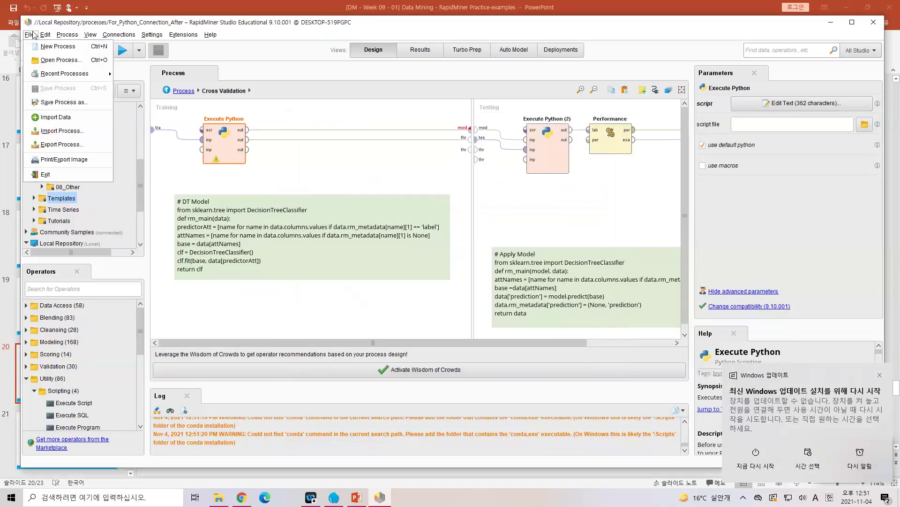
left_click(56, 60)
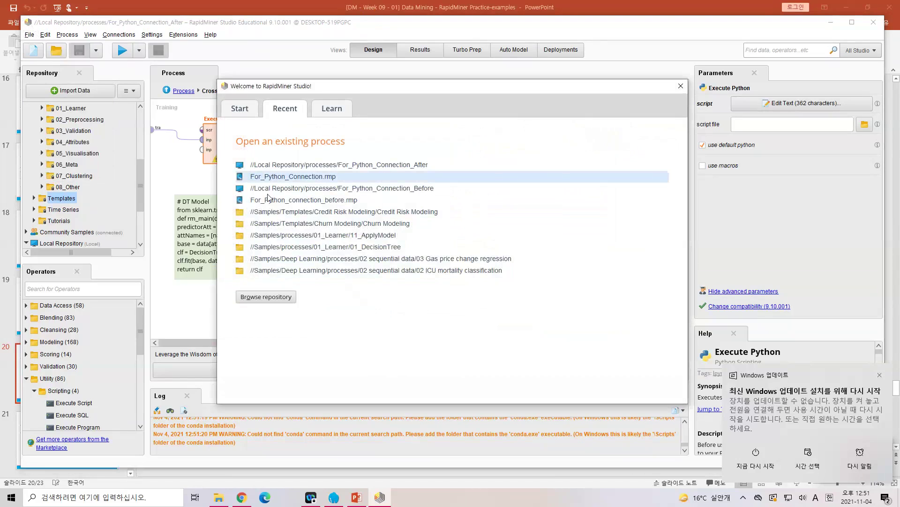
left_click(265, 188)
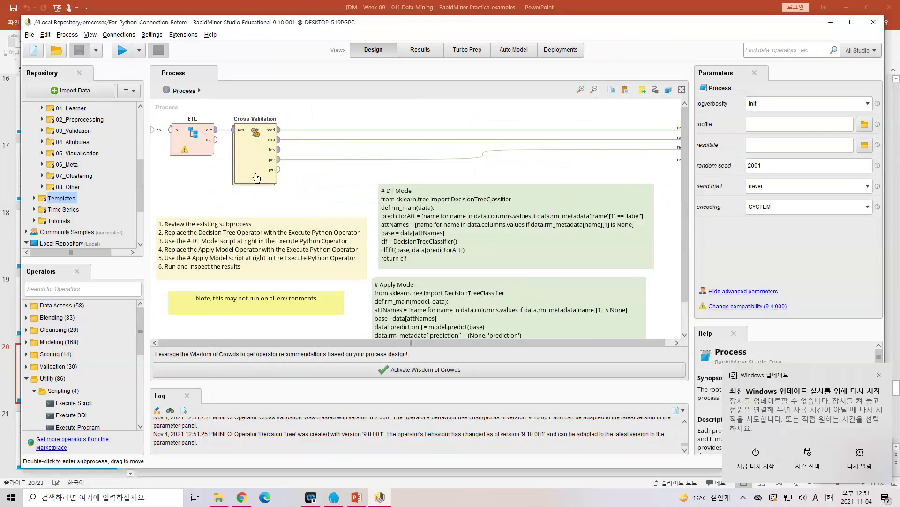
double_click(256, 178)
left_click(257, 150)
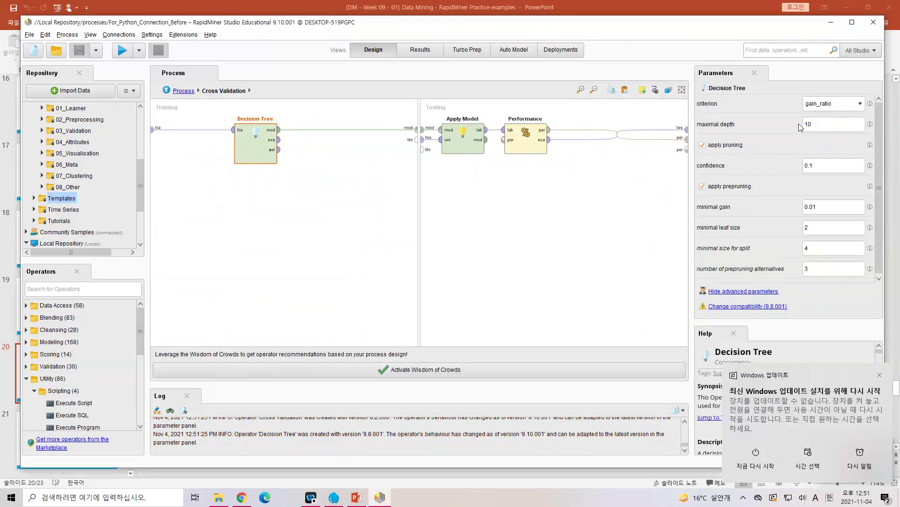
Set the Decision Tree's criterion to gini_index and its minimal gain to 0.1
left_click(847, 106)
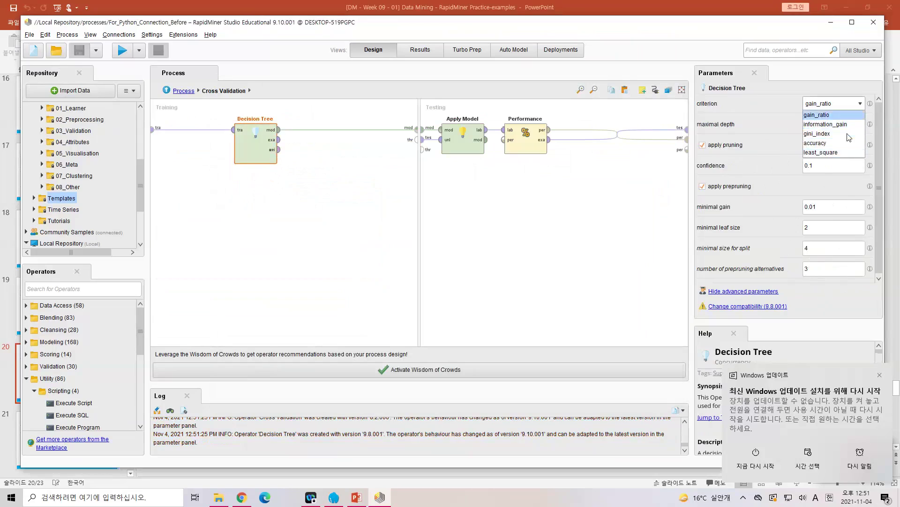
left_click(767, 114)
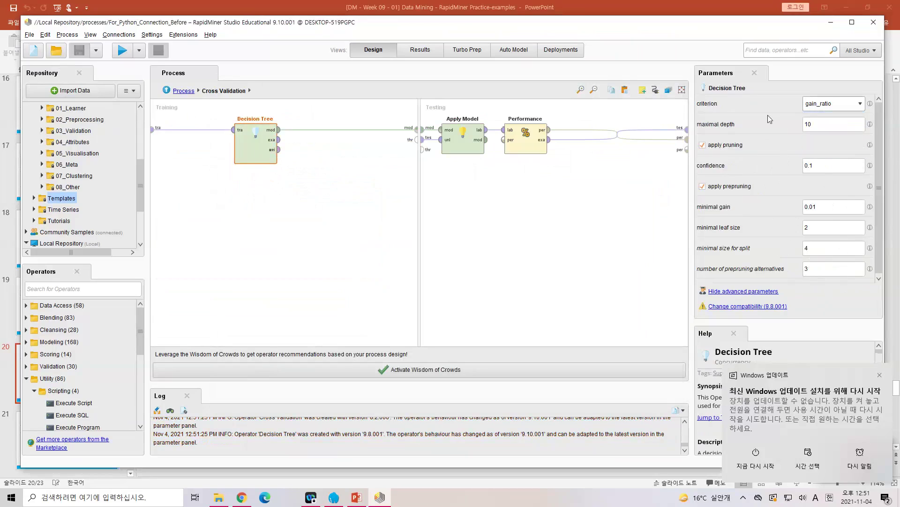
left_click(819, 104)
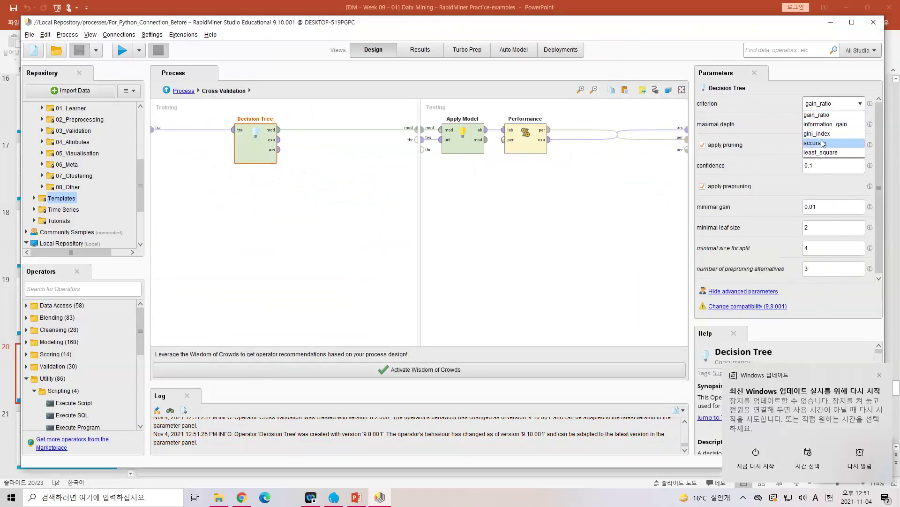
left_click(825, 134)
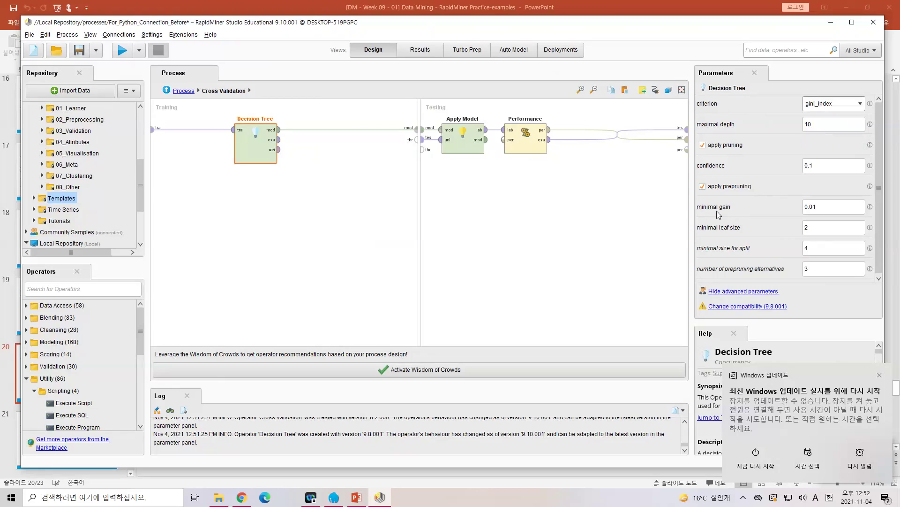
left_click(818, 206)
key("Left")
key("BackSpace")
left_click(362, 182)
Run the process with the changed tree parameters, examine its accuracy table, and return to the process design
left_click(121, 50)
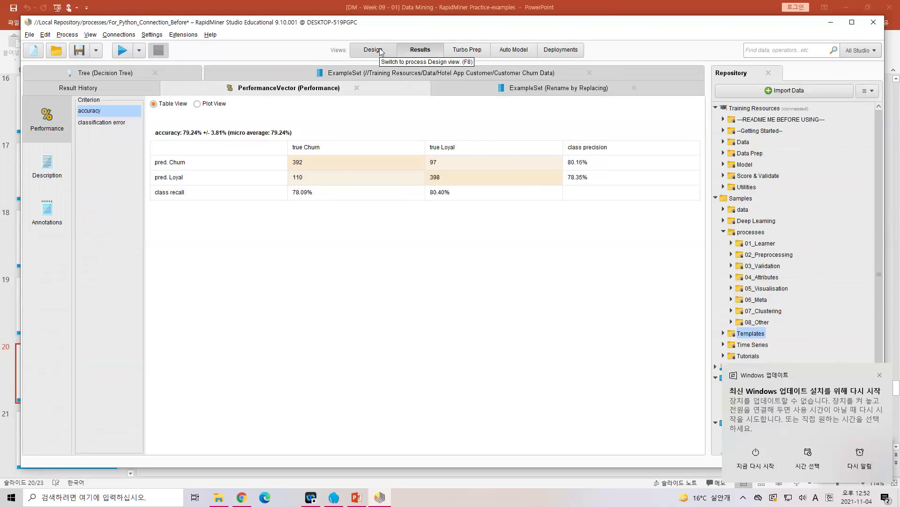
left_click(47, 169)
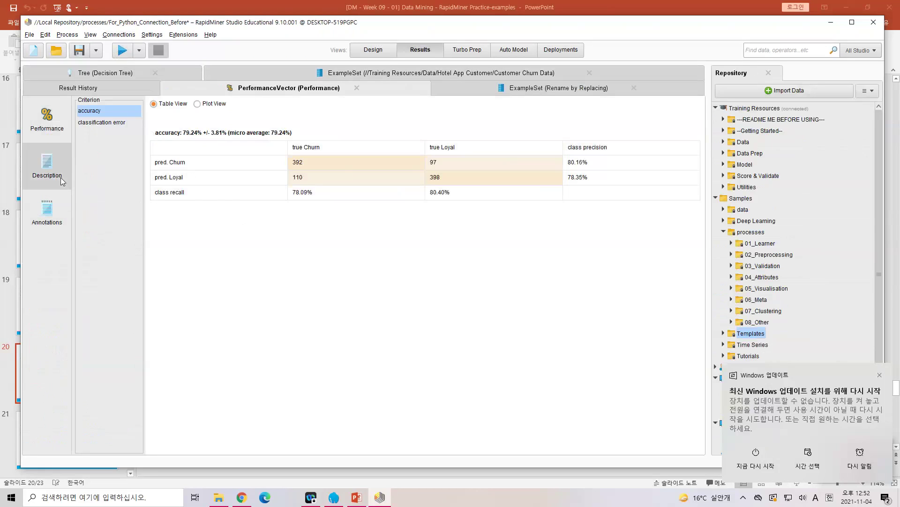
left_click(379, 52)
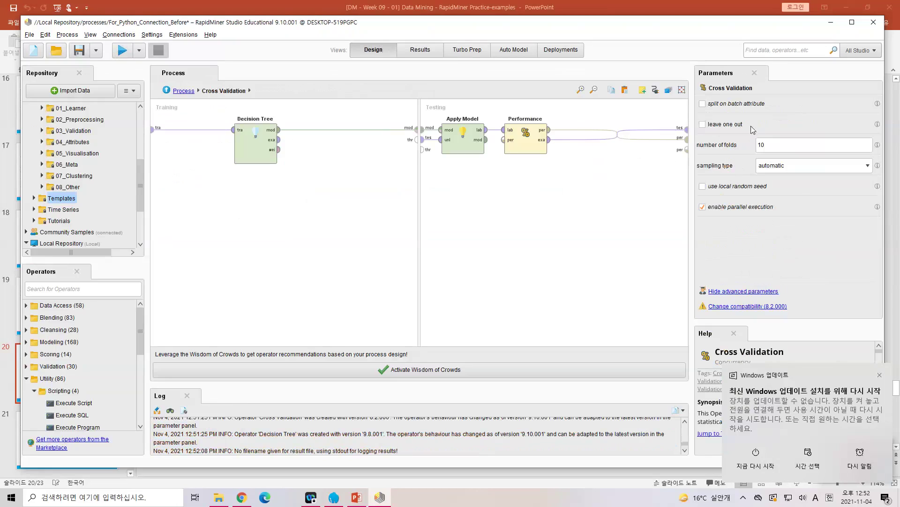
Turn off apply pruning for the Decision Tree and rerun the process to compare its accuracy
left_click(259, 148)
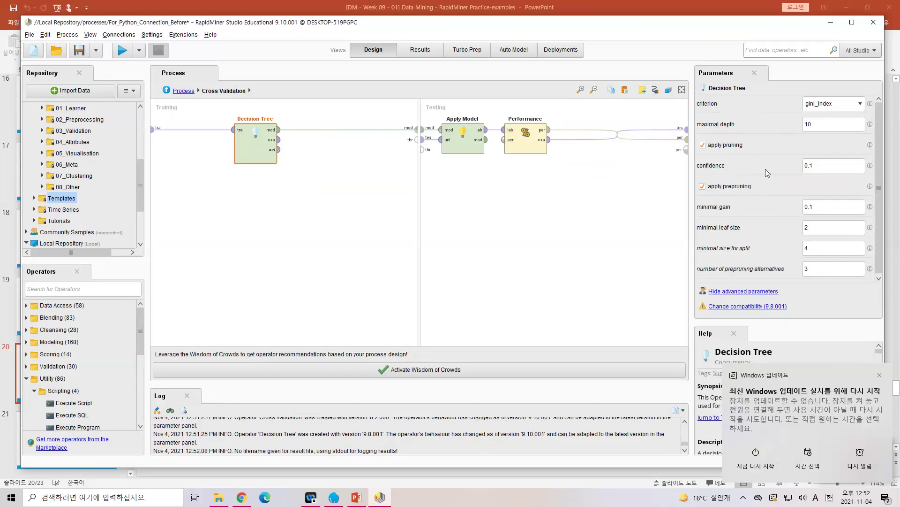
left_click(703, 146)
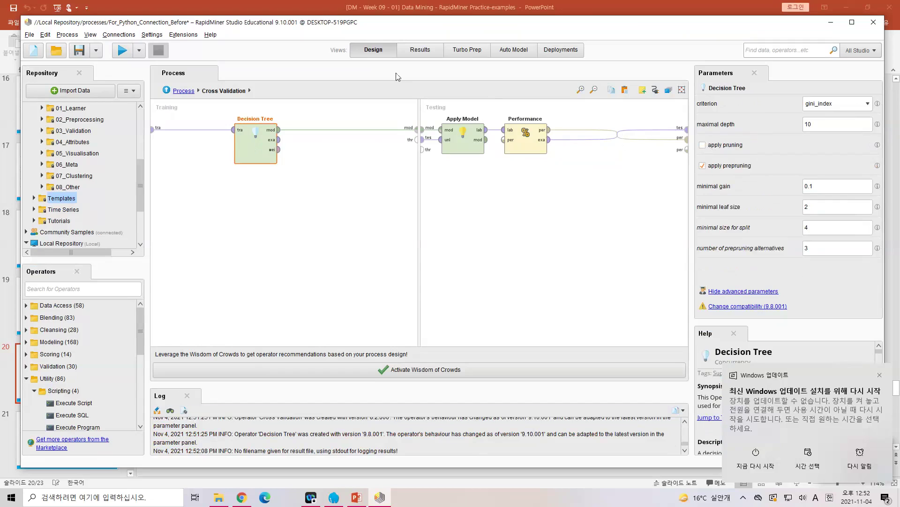
left_click(122, 50)
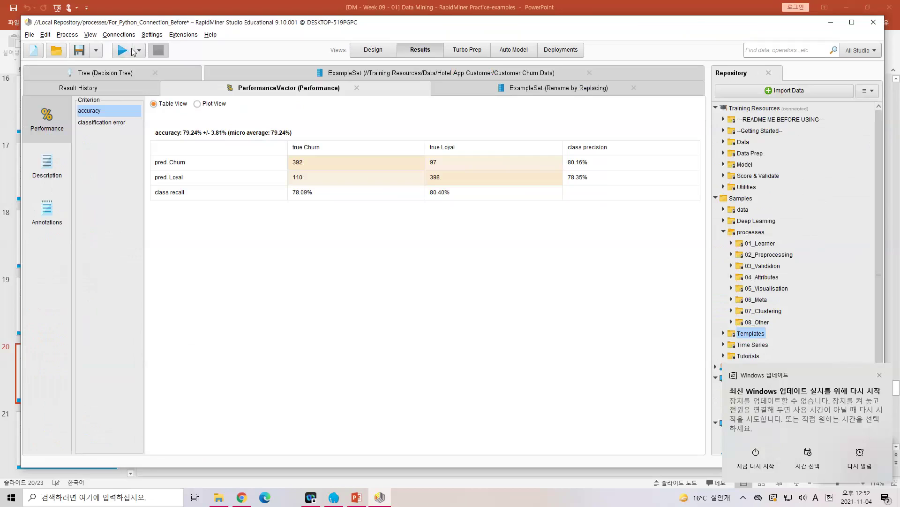
Return to the process design and turn apply pruning back on for the Decision Tree
left_click(373, 50)
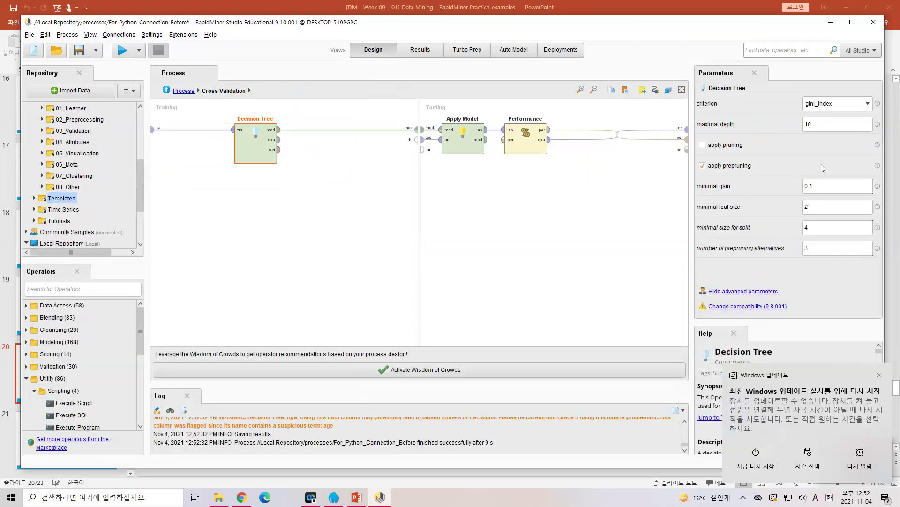
left_click(702, 145)
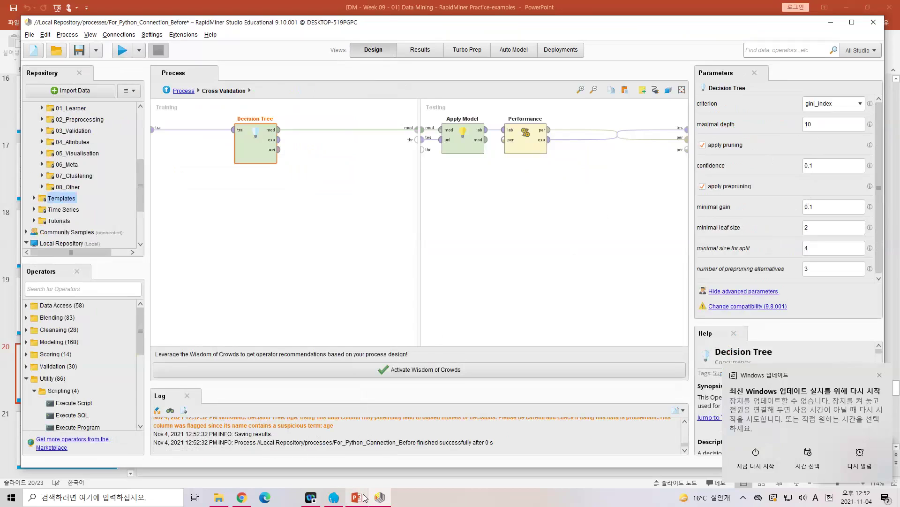
Switch to the PowerPoint lecture and show slide 21 about the example .rmp file
mouse_move(364, 497)
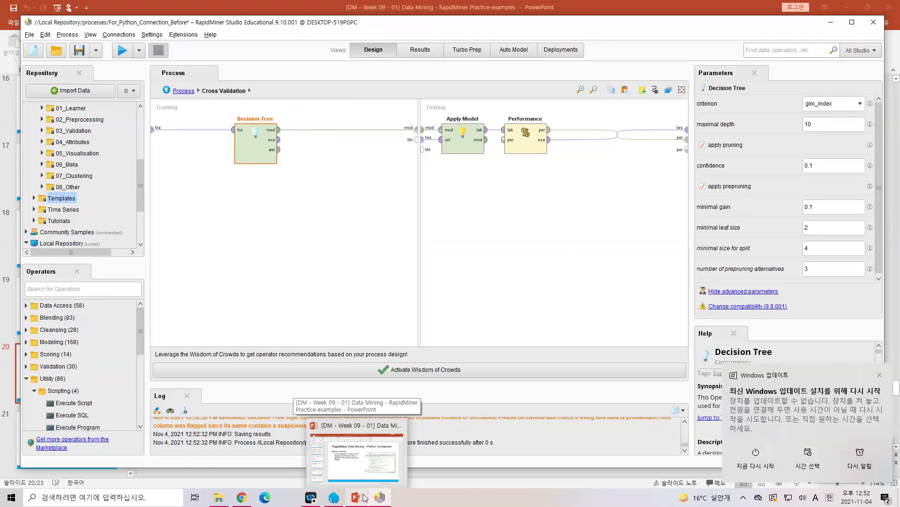
left_click(364, 497)
scroll(93, 390, "down", 2)
left_click(97, 387)
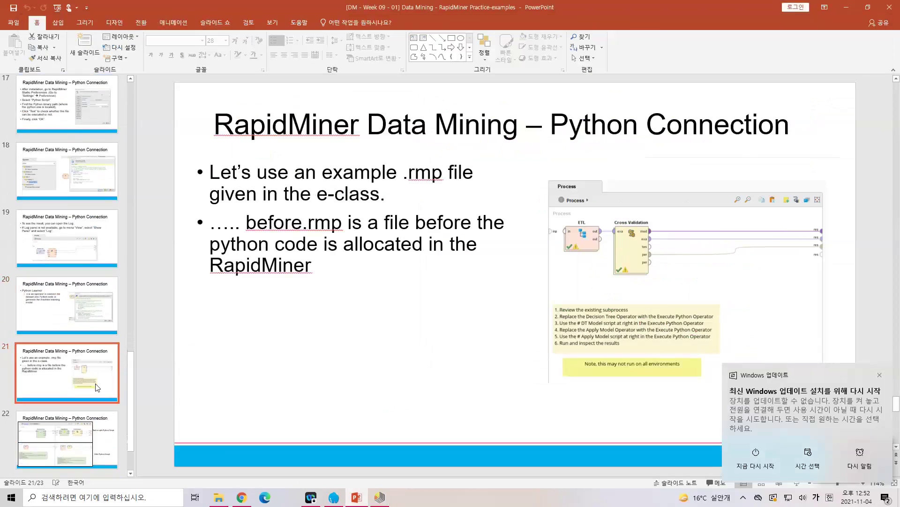